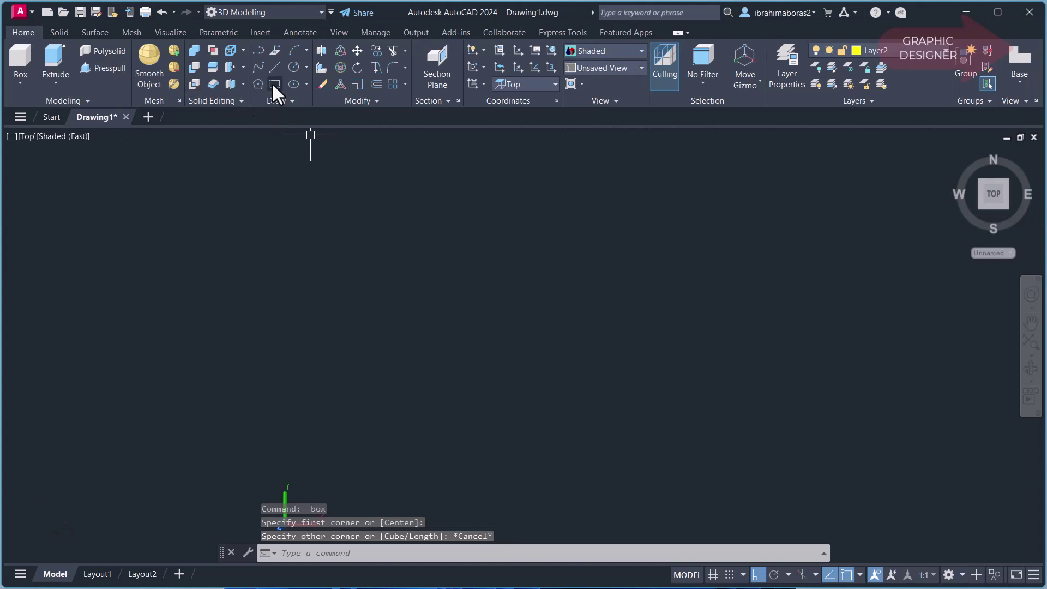
Draw a rectangle from two picked corners.
{"action": "left_click", "coordinate": [274, 84]}
{"action": "left_click", "coordinate": [350, 253]}
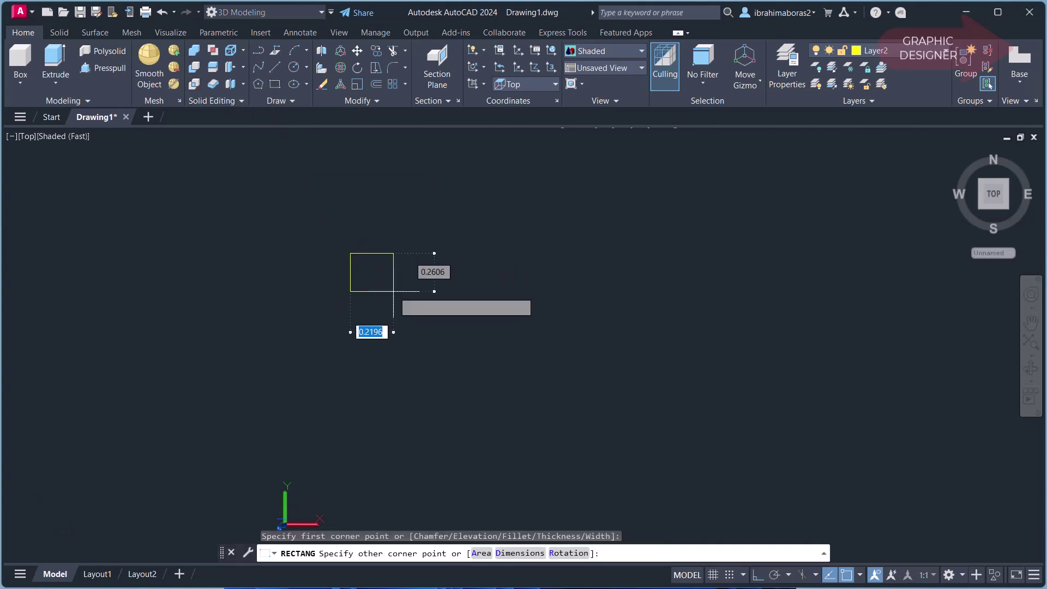
{"action": "left_click", "coordinate": [631, 436]}
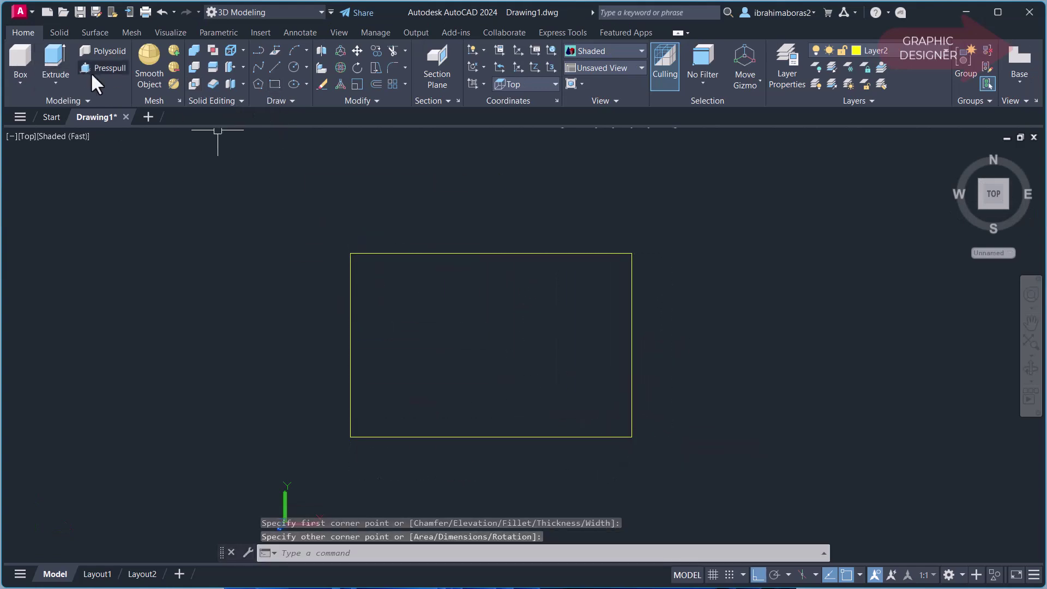
Draw a circle snapped to the rectangle's geometric centre, then switch to an angled 3D view.
{"action": "left_click", "coordinate": [295, 65]}
{"action": "right_click", "coordinate": [506, 347], "text": "shift"}
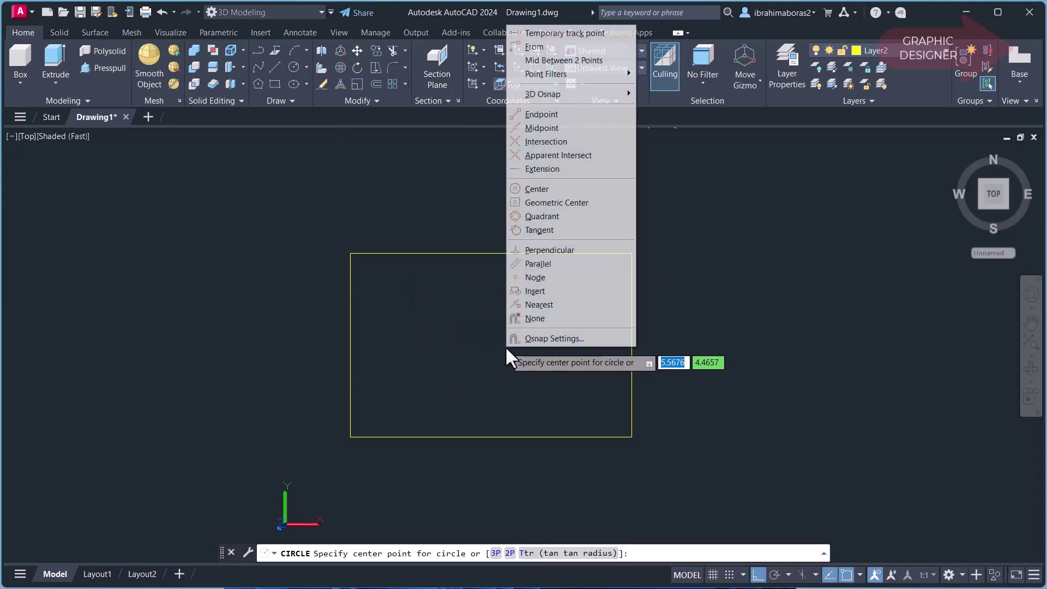
{"action": "left_click", "coordinate": [587, 201]}
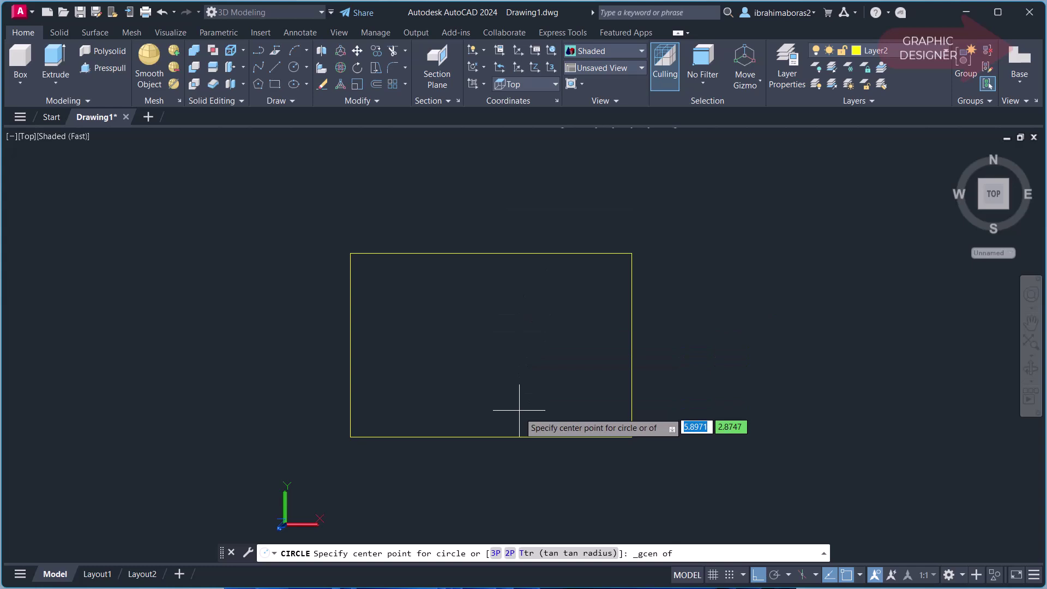
{"action": "left_click", "coordinate": [491, 345]}
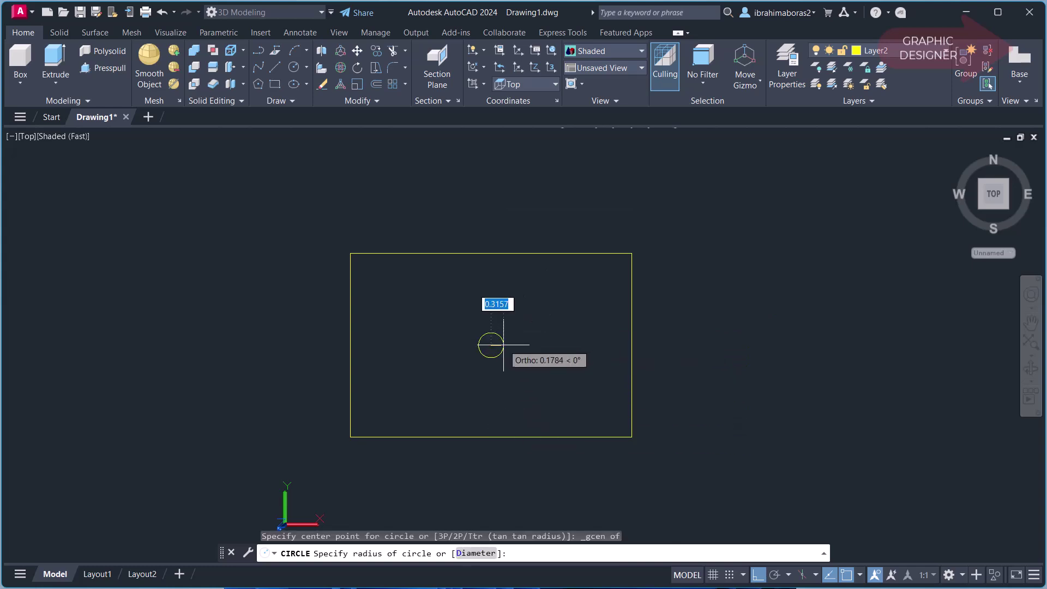
{"action": "left_click", "coordinate": [541, 355]}
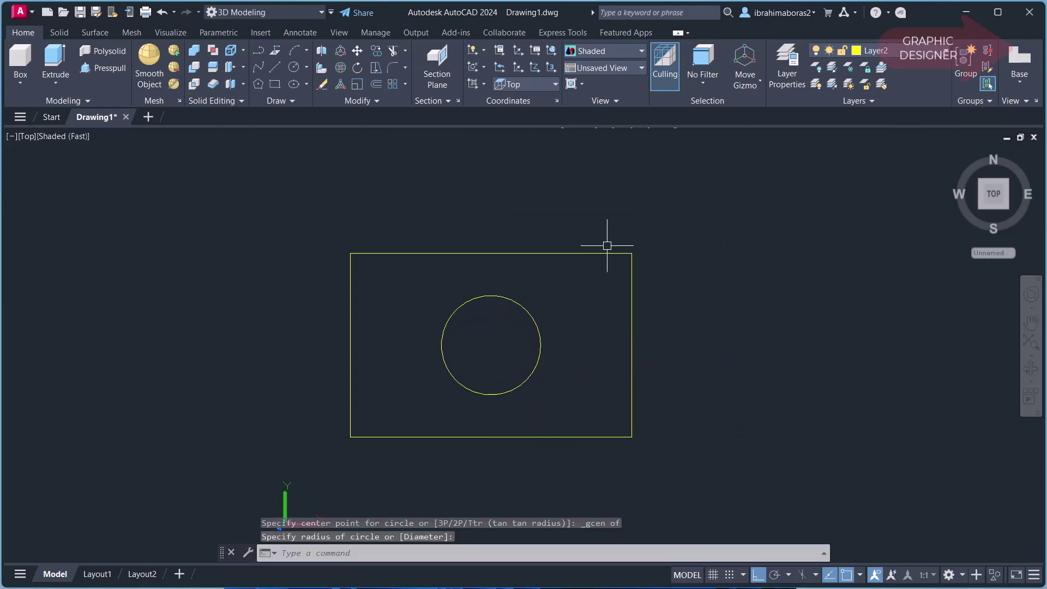
{"action": "mouse_move", "coordinate": [958, 163]}
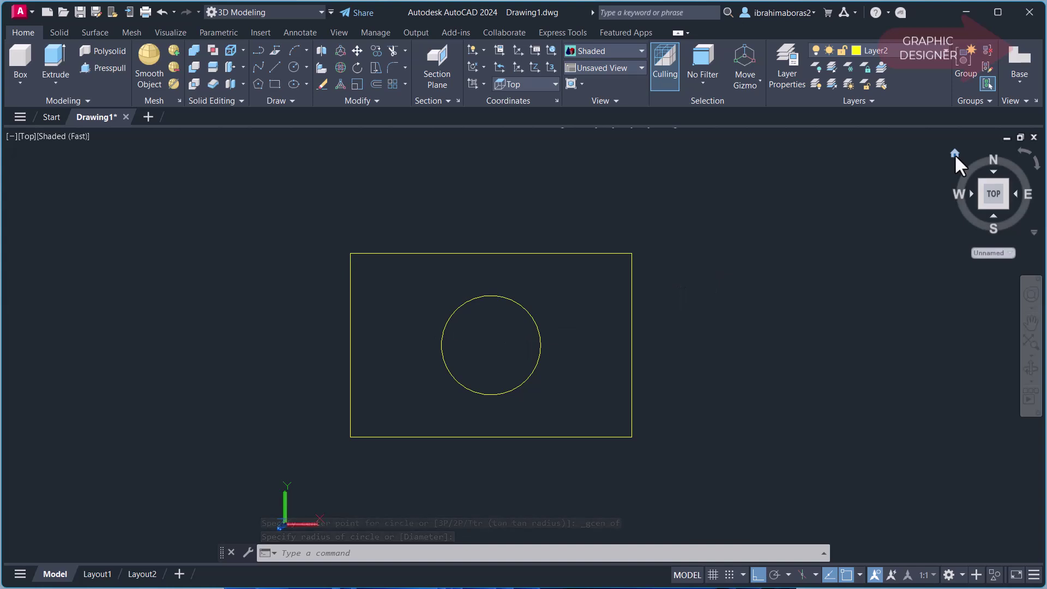
{"action": "left_click", "coordinate": [954, 154]}
Extrude the circle into a 10-unit-tall cylinder and set the visual style to 2D Wireframe.
{"action": "middle_click_drag", "start_coordinate": [827, 326], "coordinate": [708, 304], "text": "shift"}
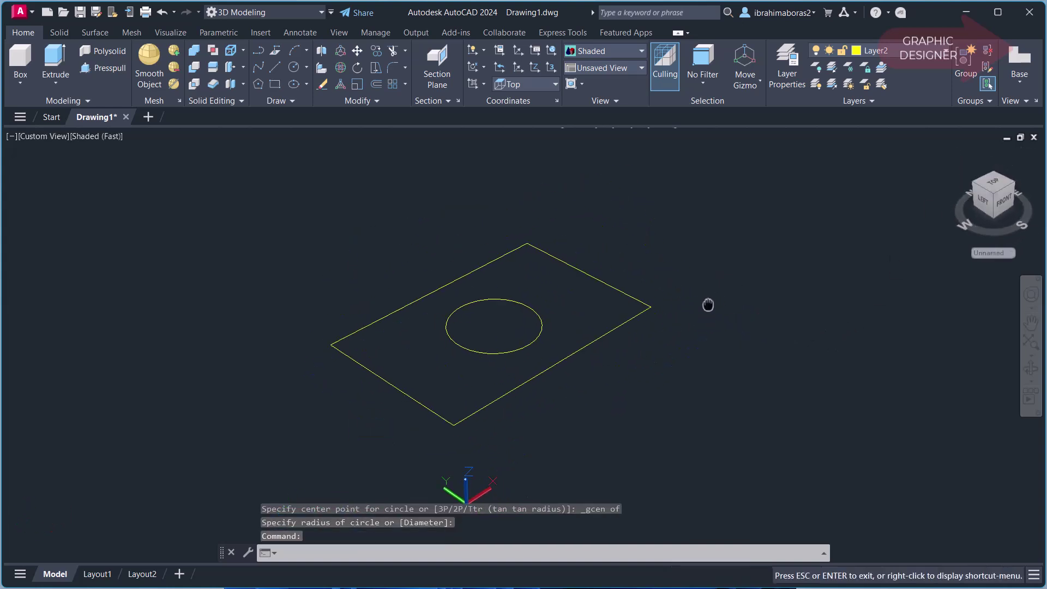
{"action": "scroll", "coordinate": [532, 335], "scroll_direction": "up", "scroll_amount": 1}
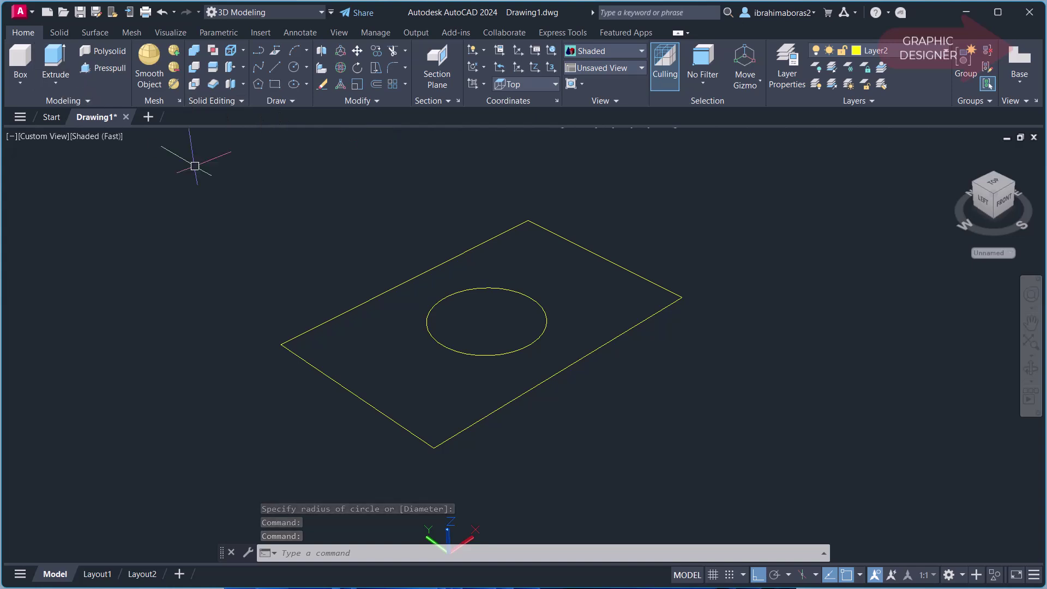
{"action": "left_click", "coordinate": [54, 63]}
{"action": "left_click", "coordinate": [546, 325]}
{"action": "right_click", "coordinate": [715, 363]}
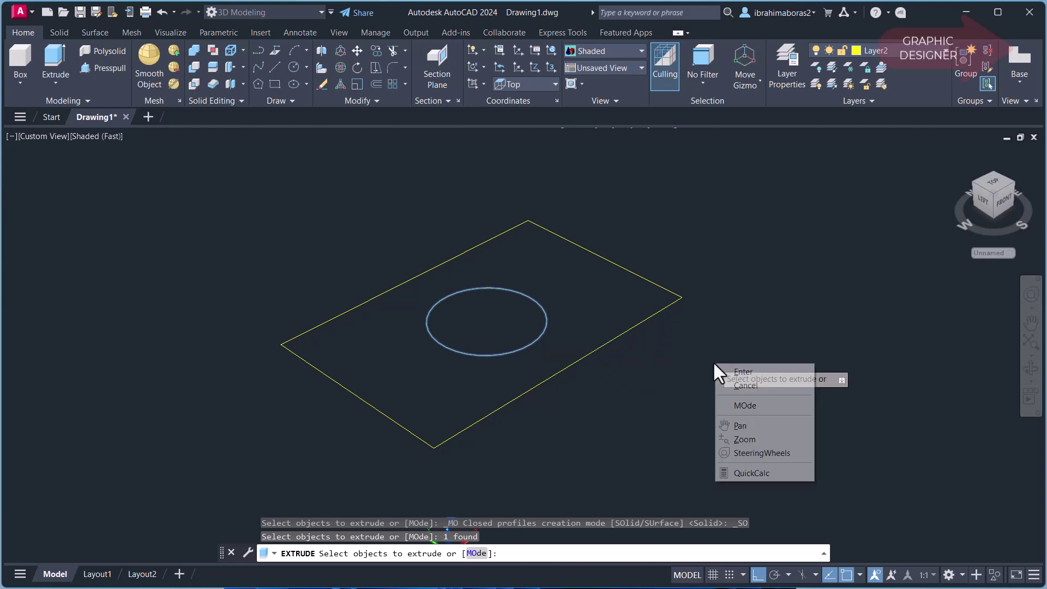
{"action": "left_click", "coordinate": [741, 371]}
{"action": "type", "text": "1"}
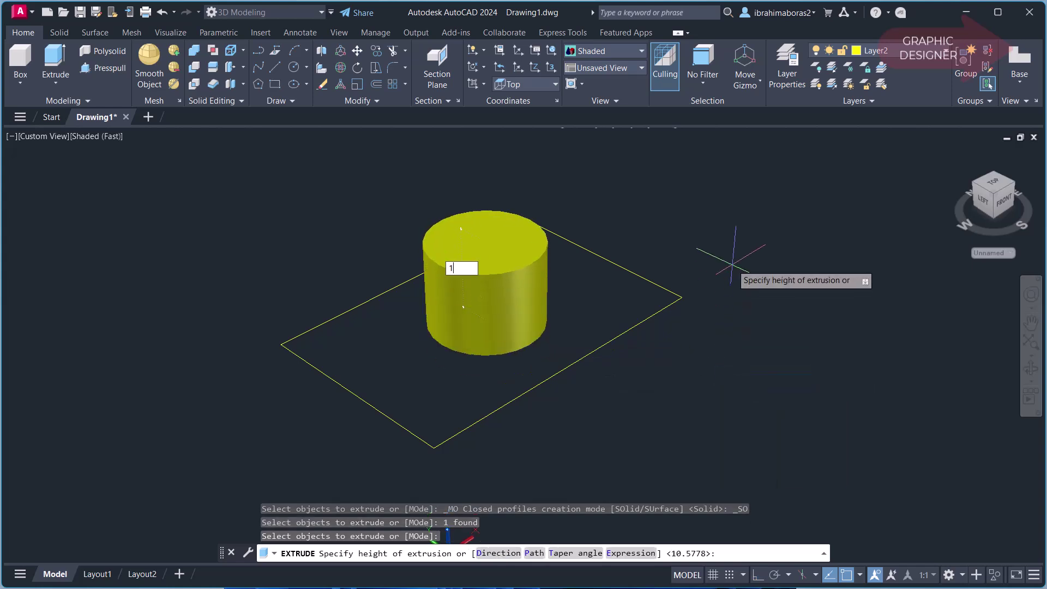
{"action": "type", "text": "0"}
{"action": "key", "text": "Return"}
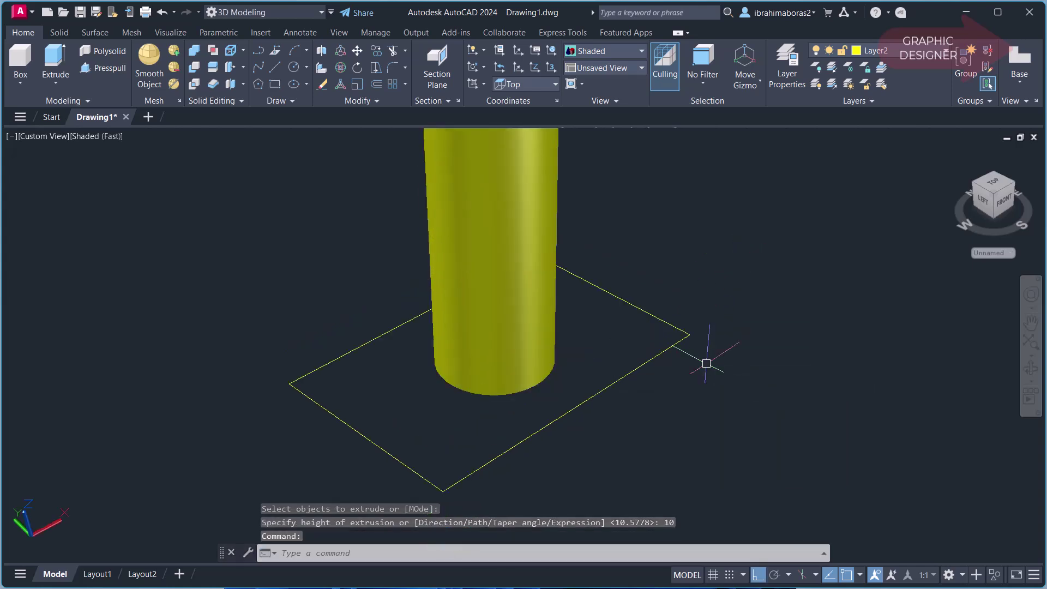
{"action": "left_click", "coordinate": [89, 137]}
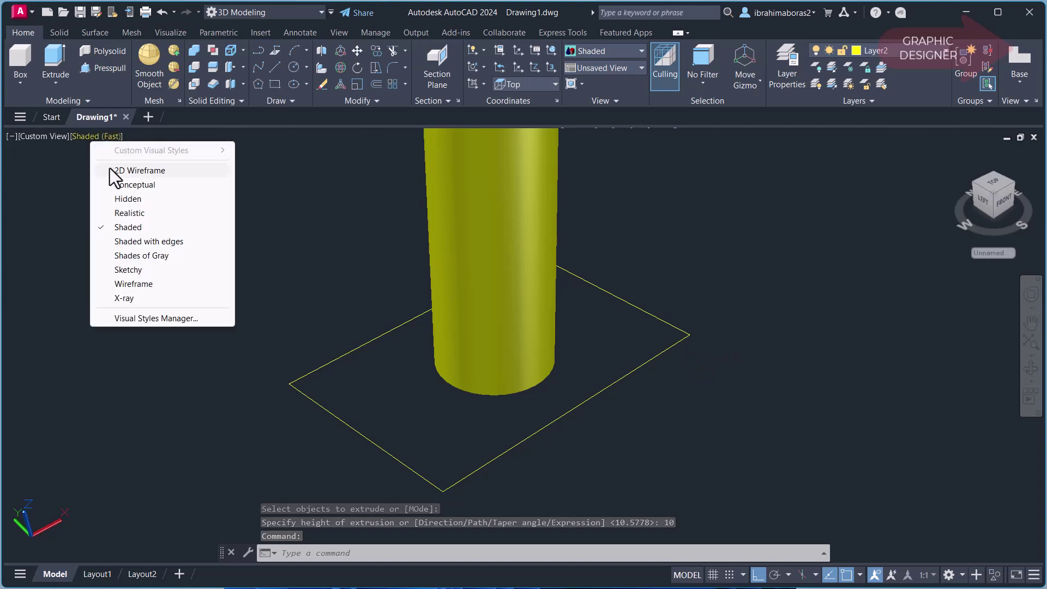
{"action": "left_click", "coordinate": [110, 168]}
Move the rectangle 5 units up along Z from the circle centre, then undo once.
{"action": "type", "text": "m"}
{"action": "key", "text": "Return"}
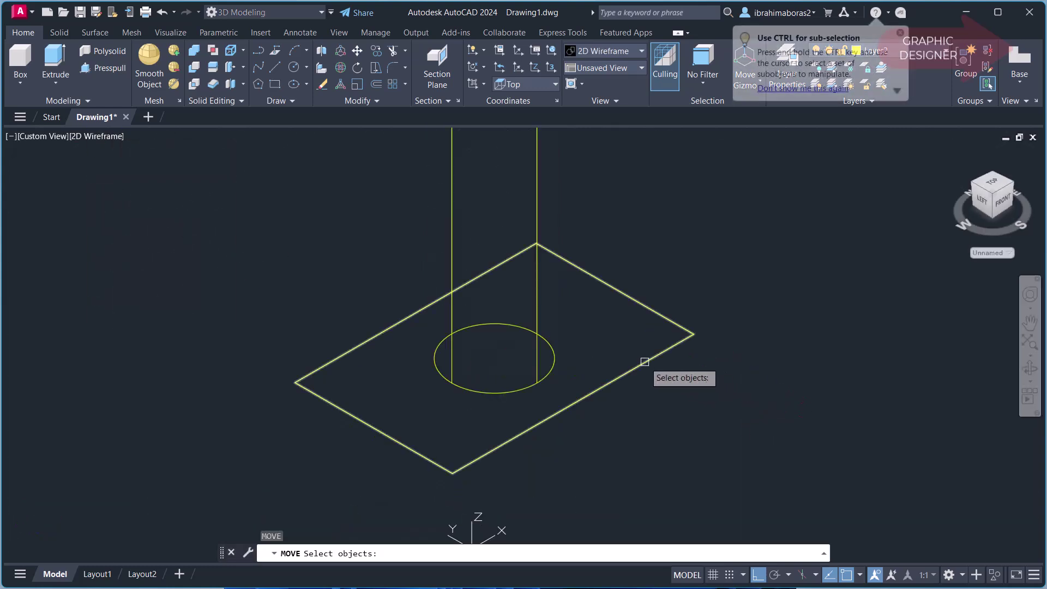
{"action": "left_click", "coordinate": [645, 362]}
{"action": "key", "text": "Return"}
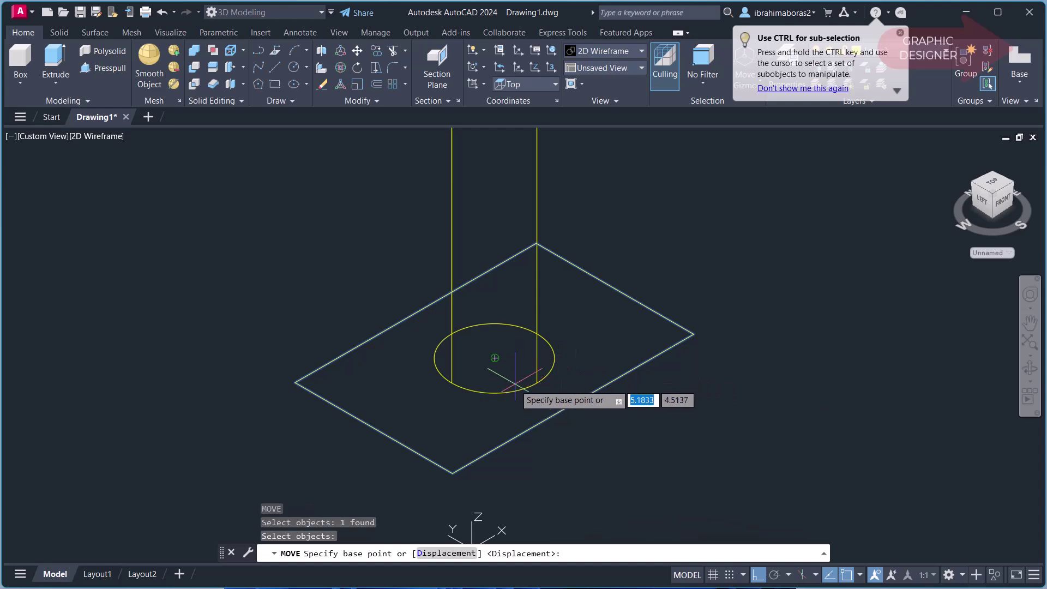
{"action": "left_click", "coordinate": [494, 358]}
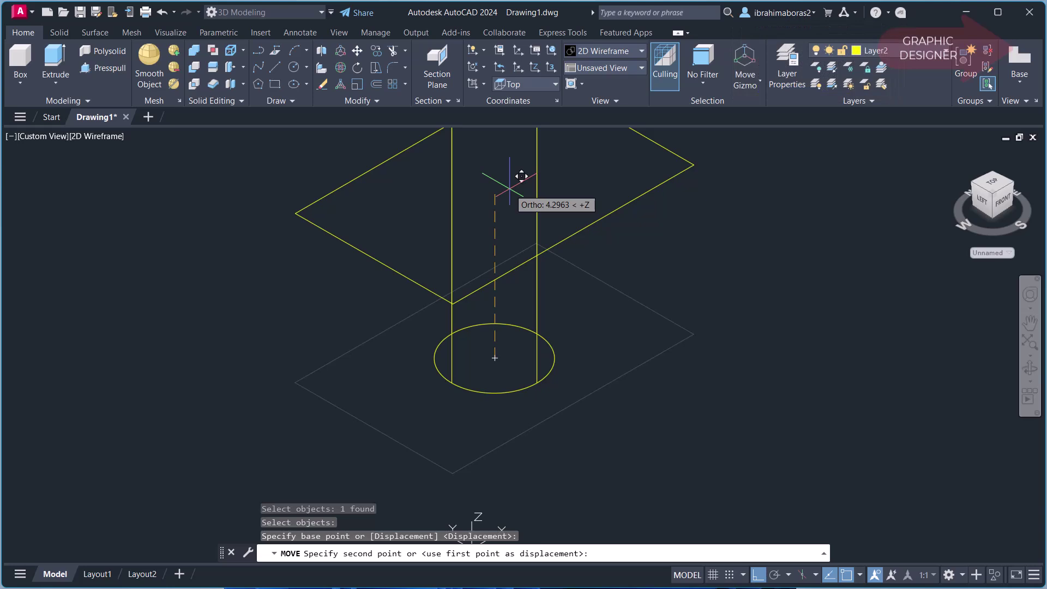
{"action": "type", "text": "5"}
{"action": "key", "text": "Return"}
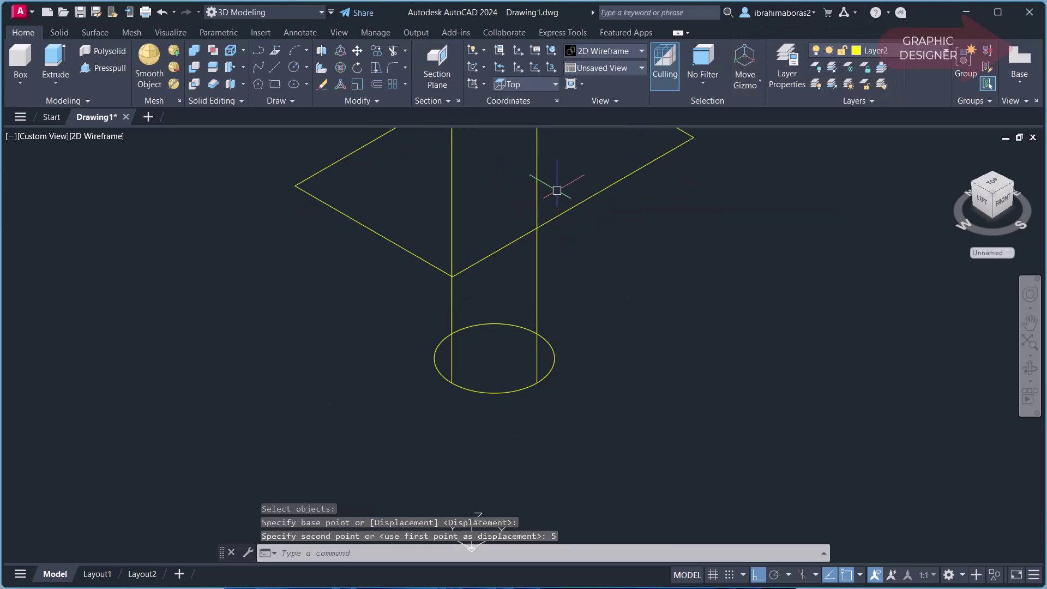
{"action": "type", "text": "u"}
{"action": "key", "text": "Return"}
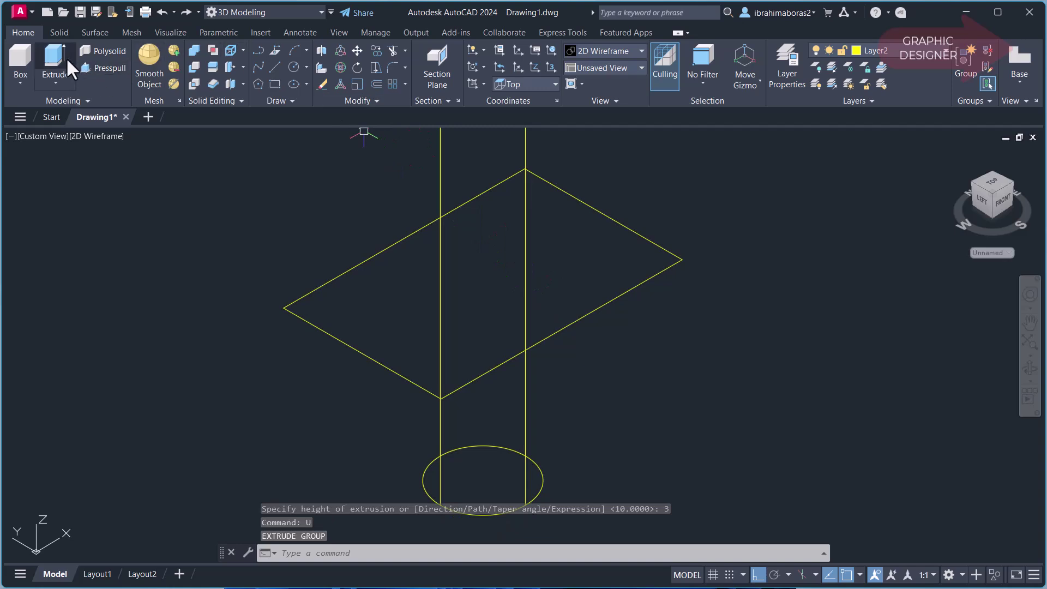
Extrude the rectangle to a 0.5-thick plate around the cylinder.
{"action": "left_click", "coordinate": [59, 59]}
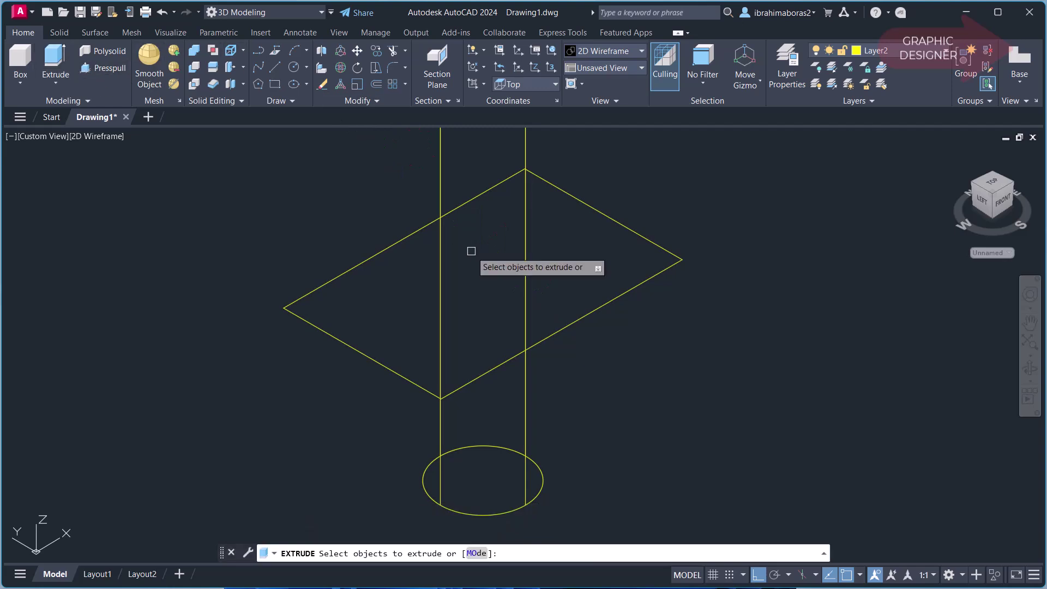
{"action": "left_click", "coordinate": [615, 300]}
{"action": "right_click", "coordinate": [679, 313]}
{"action": "left_click", "coordinate": [693, 319]}
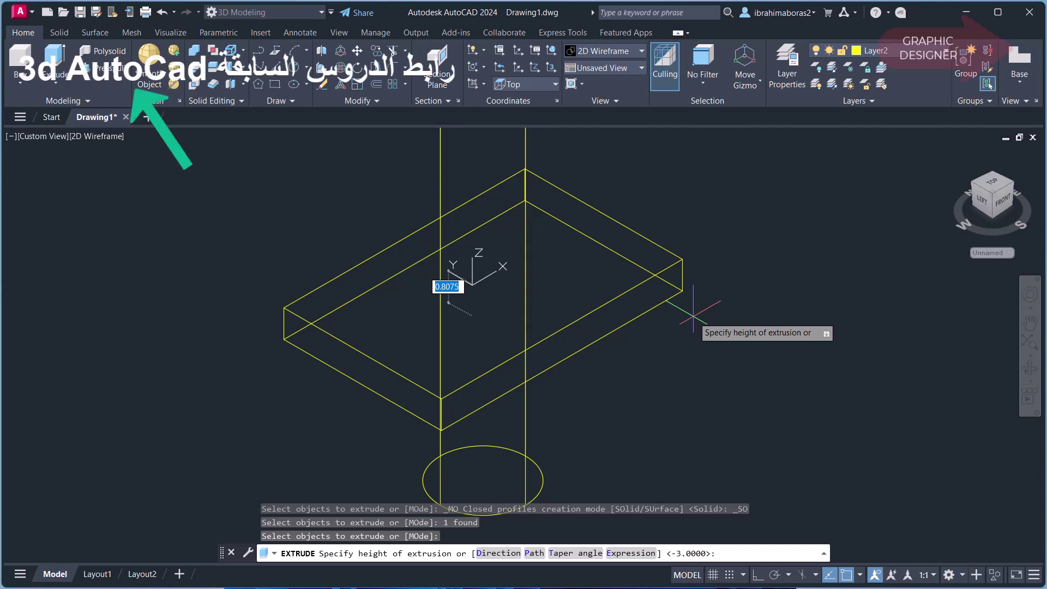
{"action": "type", "text": ".5"}
{"action": "key", "text": "Return"}
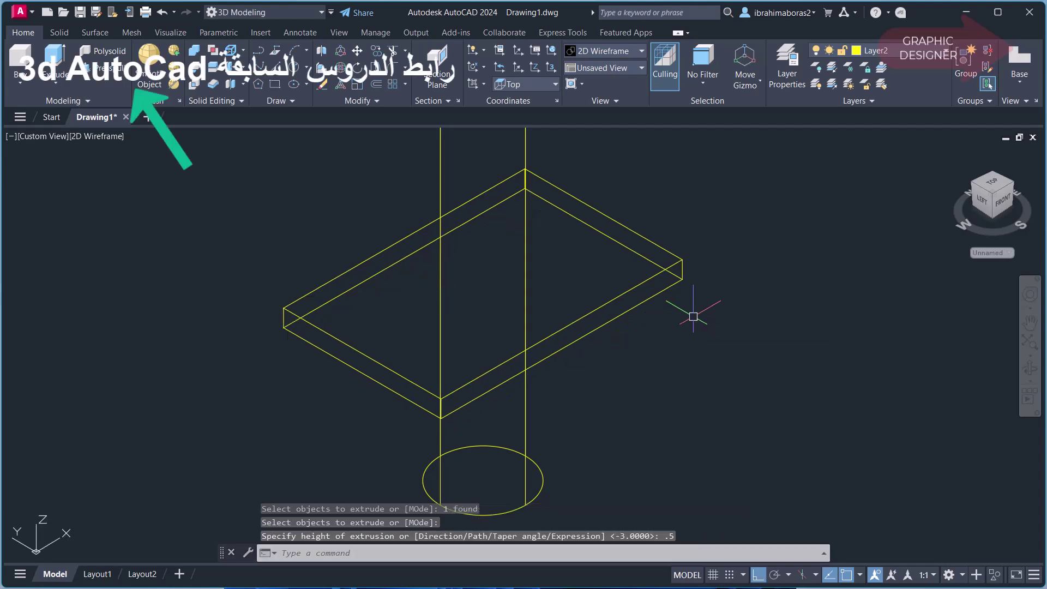
Switch the visual style to Shaded and zoom and pan to inspect the model.
{"action": "left_click", "coordinate": [98, 136]}
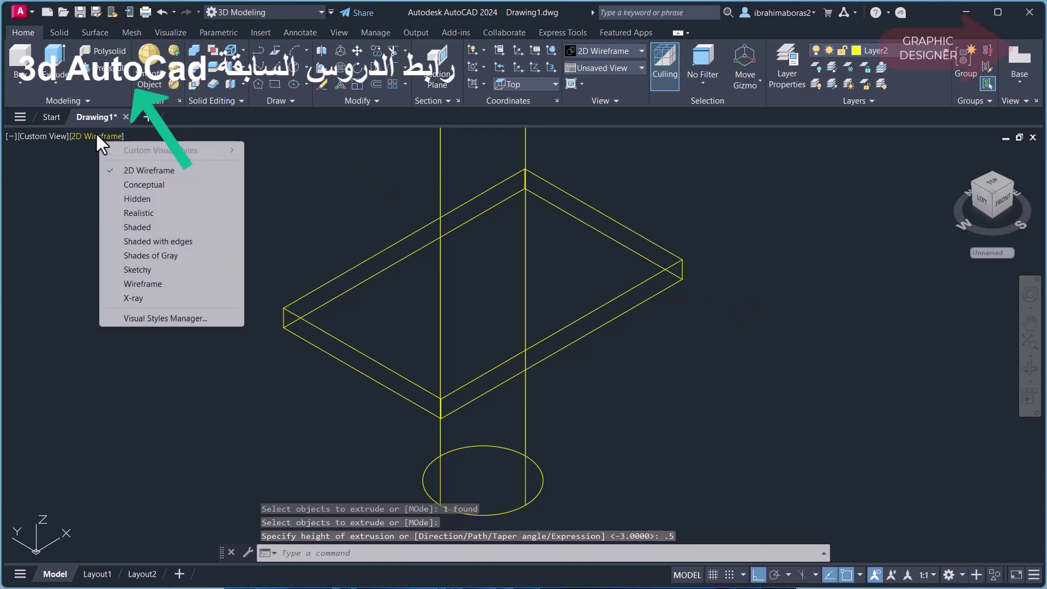
{"action": "left_click", "coordinate": [136, 228]}
{"action": "scroll", "coordinate": [644, 342], "scroll_direction": "down", "scroll_amount": 1}
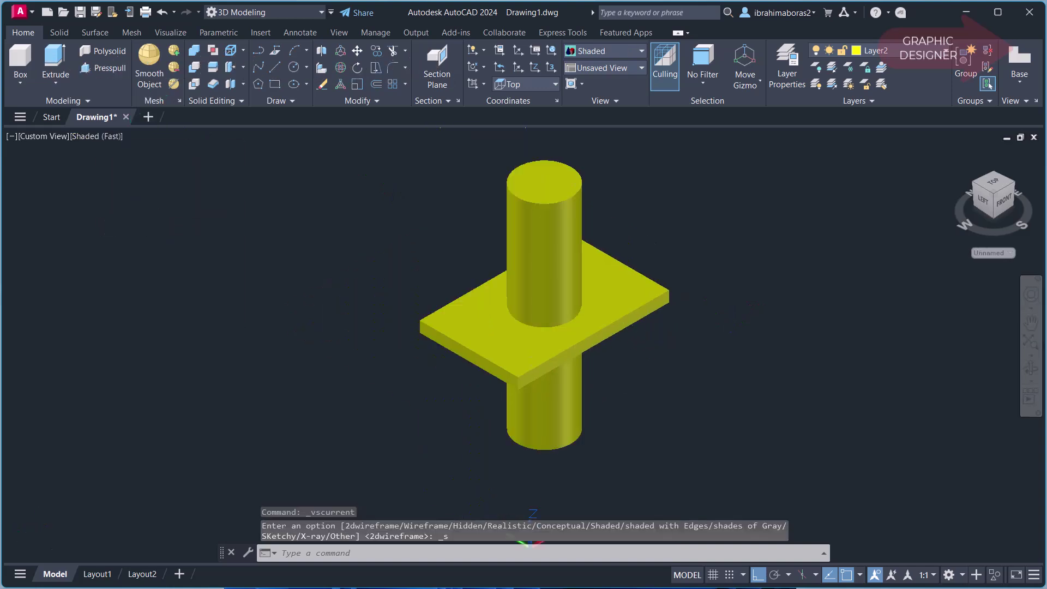
{"action": "scroll", "coordinate": [631, 379], "scroll_direction": "up", "scroll_amount": 1}
{"action": "scroll", "coordinate": [634, 340], "scroll_direction": "down", "scroll_amount": 2}
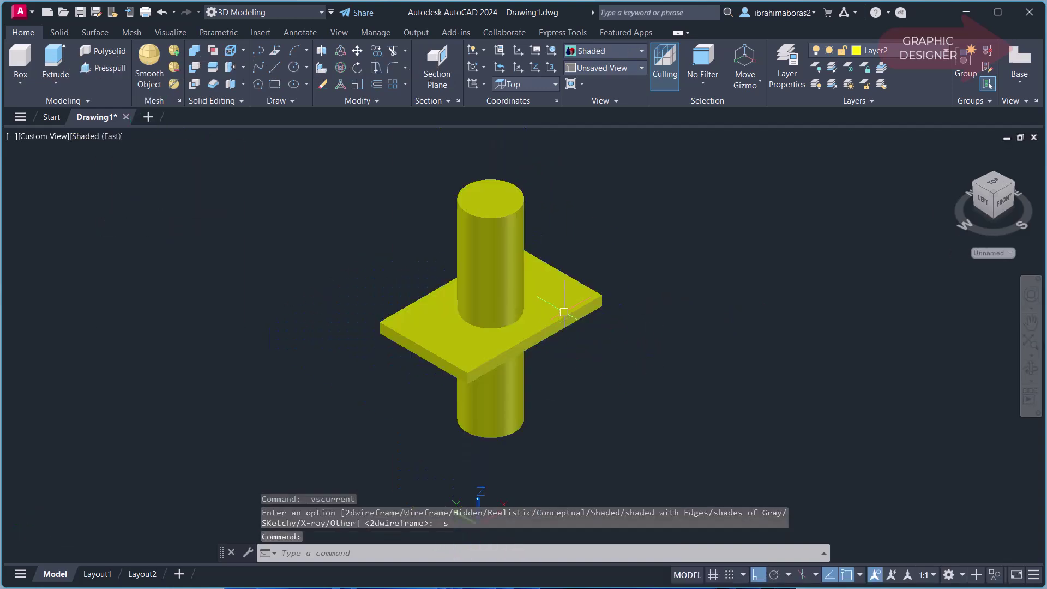
{"action": "middle_click_drag", "start_coordinate": [501, 273], "coordinate": [532, 304]}
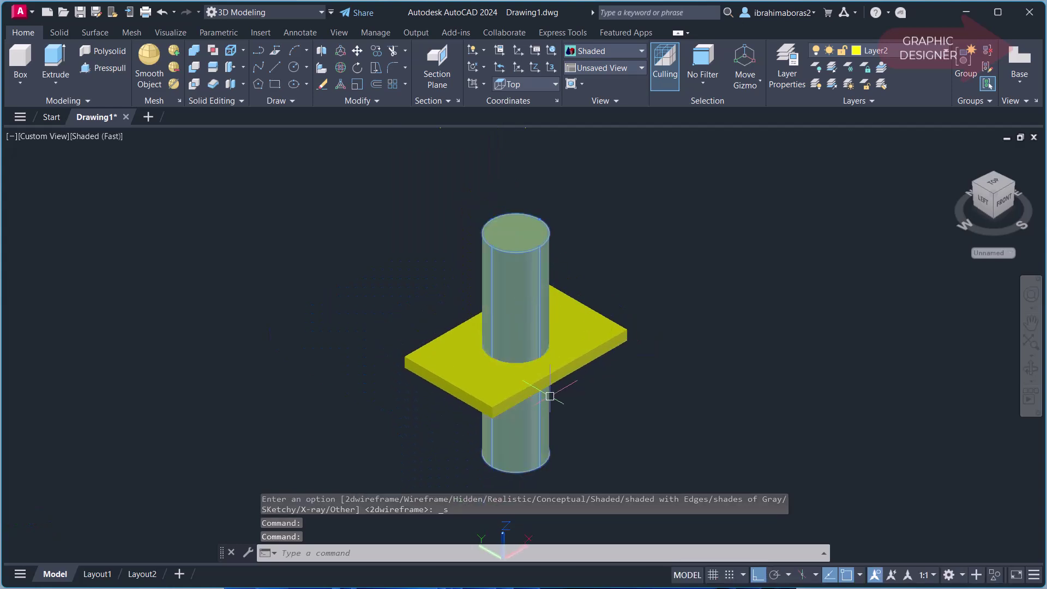
{"action": "scroll", "coordinate": [550, 396], "scroll_direction": "up", "scroll_amount": 1}
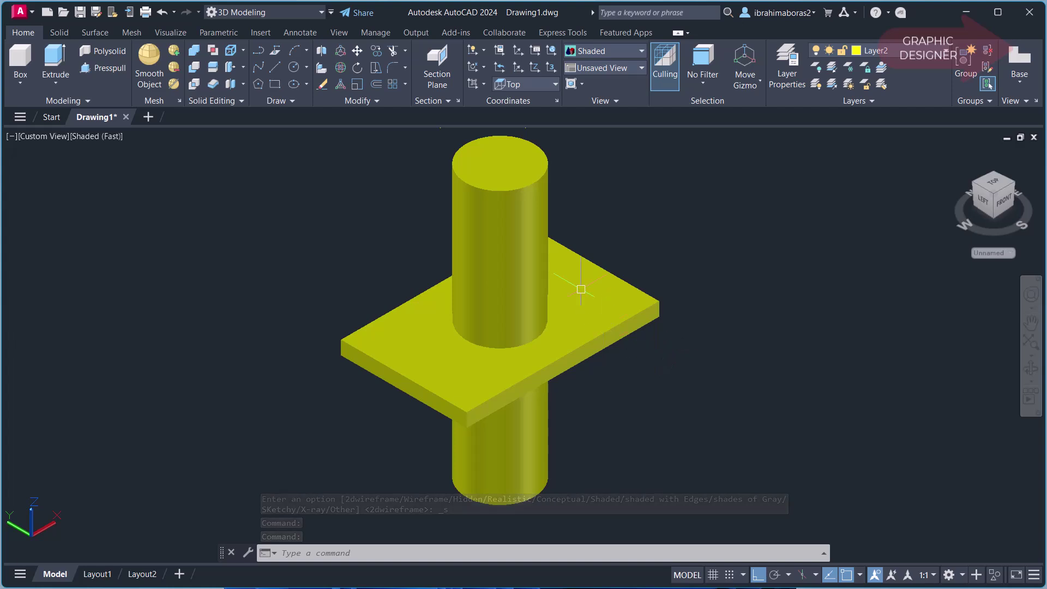
{"action": "scroll", "coordinate": [545, 365], "scroll_direction": "up", "scroll_amount": 3}
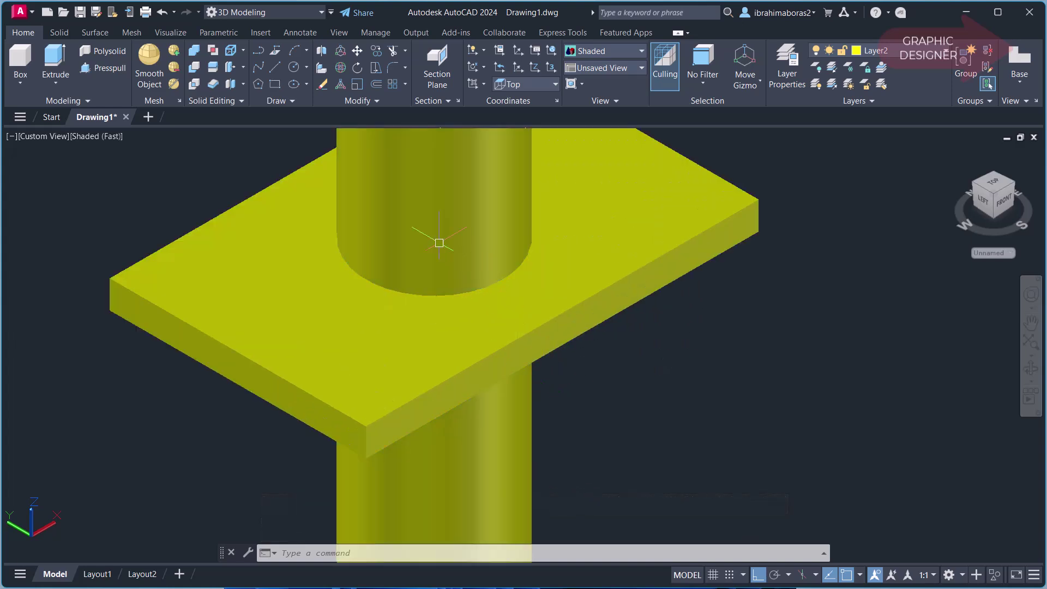
{"action": "scroll", "coordinate": [540, 354], "scroll_direction": "down", "scroll_amount": 3}
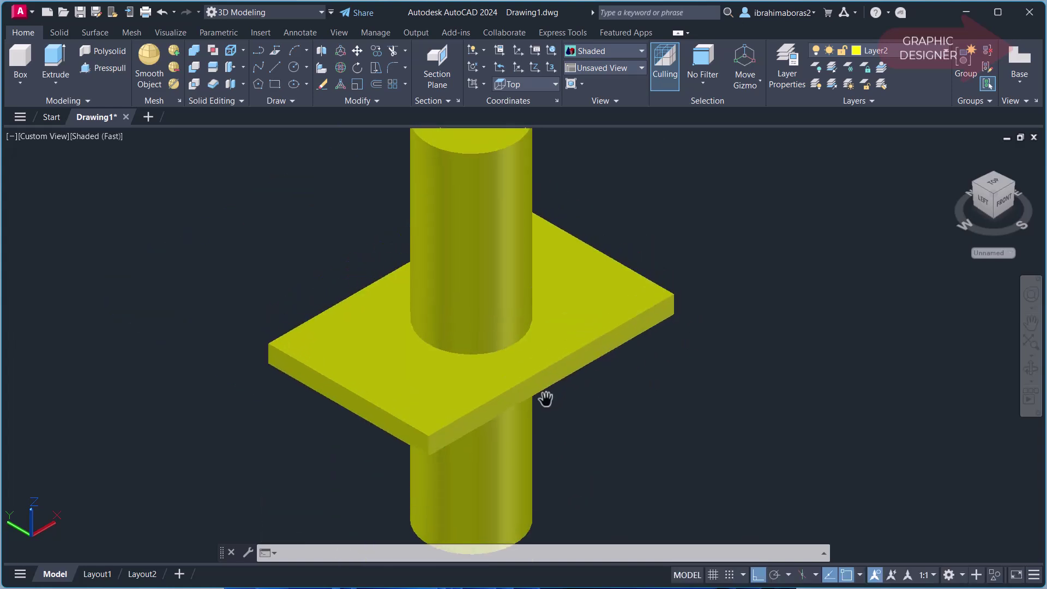
Intersect the plate and cylinder with a crossing selection, leaving only the thin disk.
{"action": "left_click", "coordinate": [197, 84]}
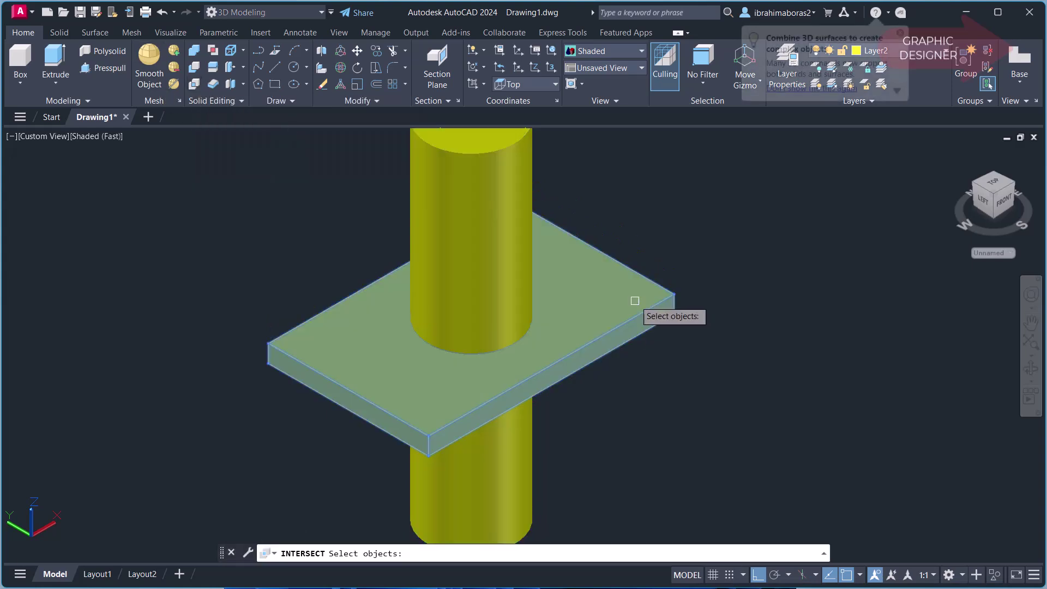
{"action": "left_click", "coordinate": [695, 225]}
{"action": "left_click", "coordinate": [193, 483]}
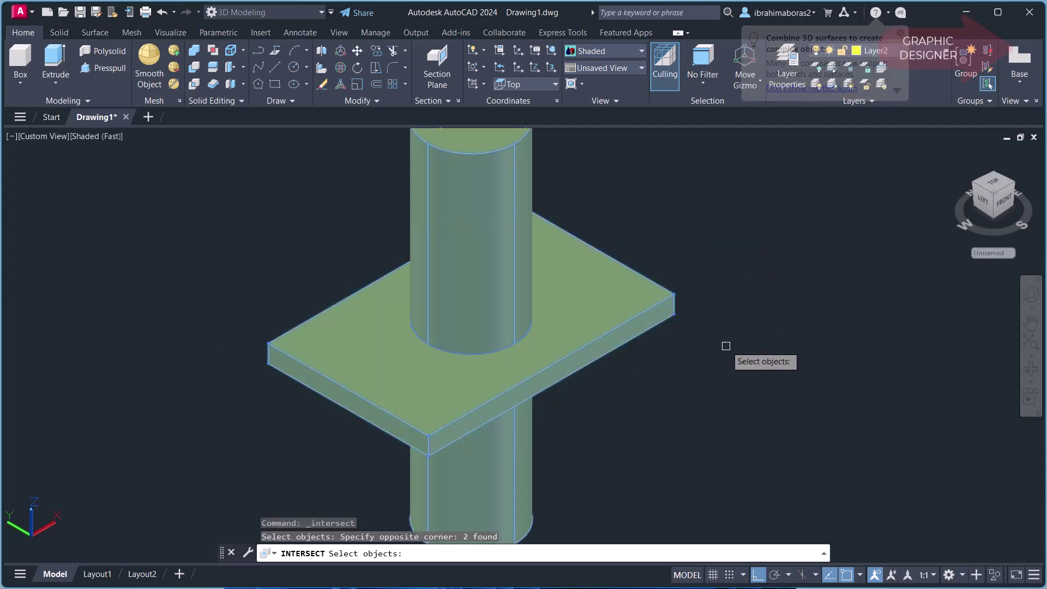
{"action": "key", "text": "Return"}
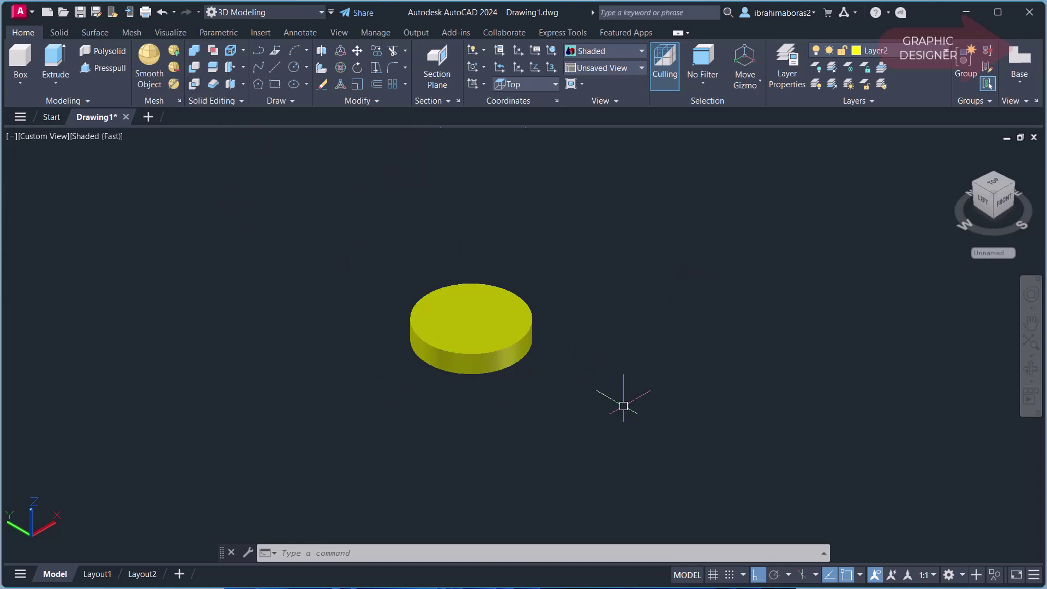
Draw a box solid to the right of the disk.
{"action": "middle_click_drag", "start_coordinate": [629, 404], "coordinate": [345, 378]}
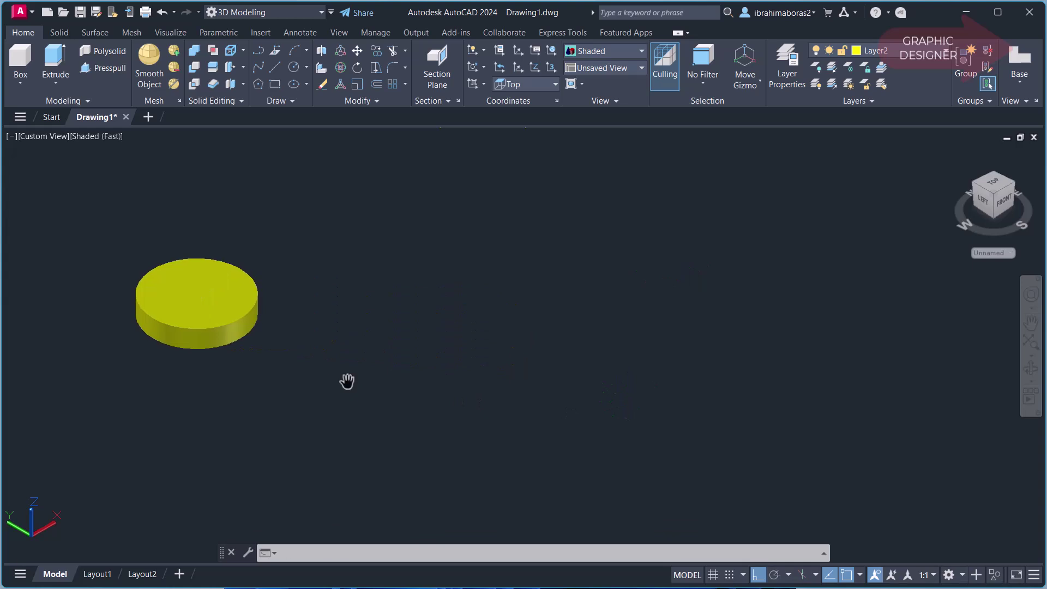
{"action": "left_click", "coordinate": [18, 64]}
{"action": "left_click", "coordinate": [610, 289]}
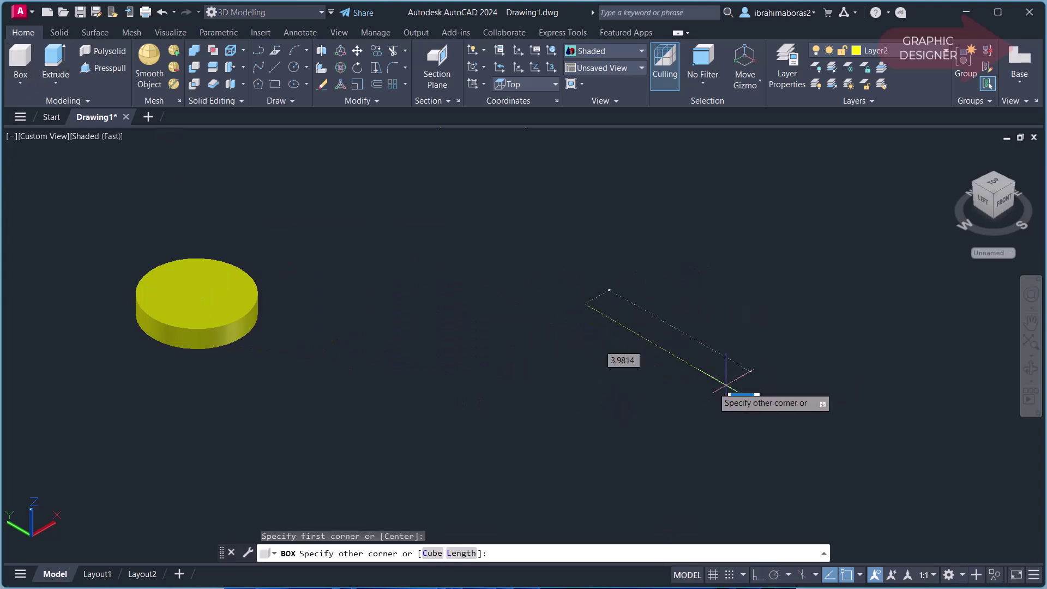
{"action": "left_click", "coordinate": [831, 322]}
{"action": "left_click", "coordinate": [828, 203]}
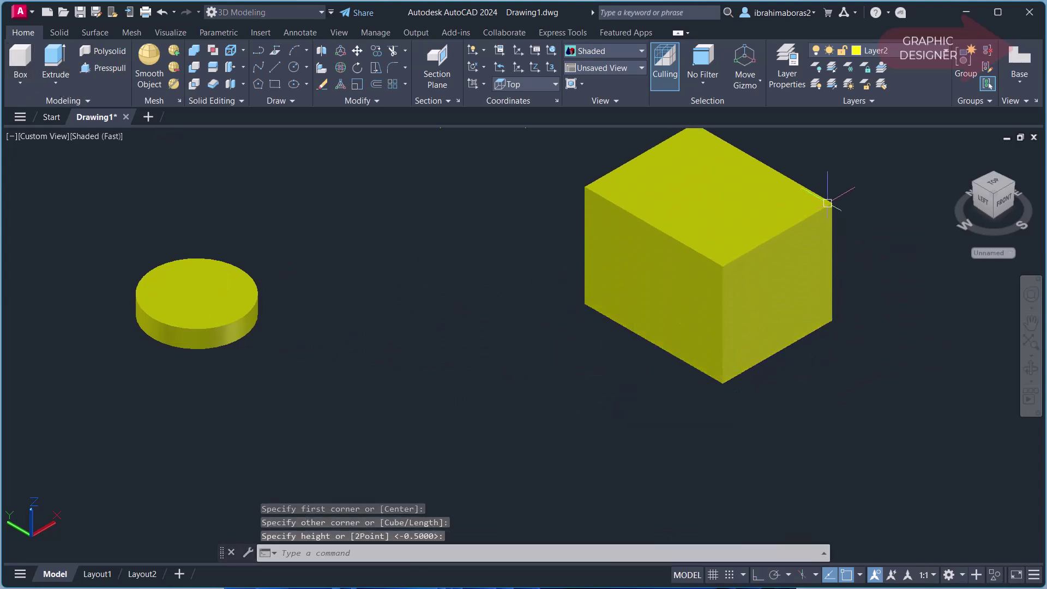
{"action": "key", "text": "F8"}
Draw a sphere left of the box so it overlaps the box's left side.
{"action": "left_click", "coordinate": [21, 82]}
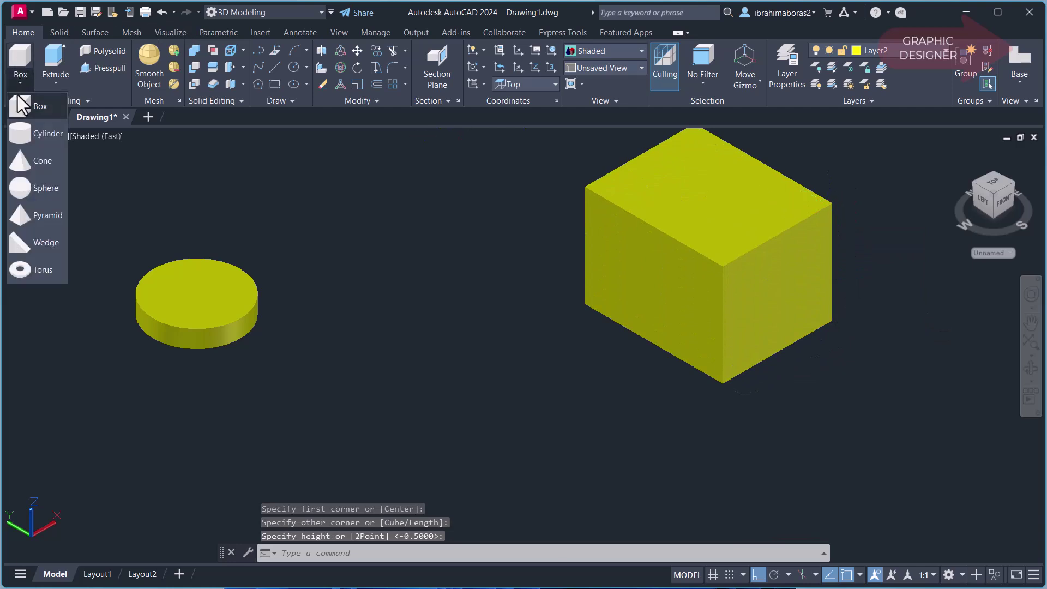
{"action": "left_click", "coordinate": [26, 188]}
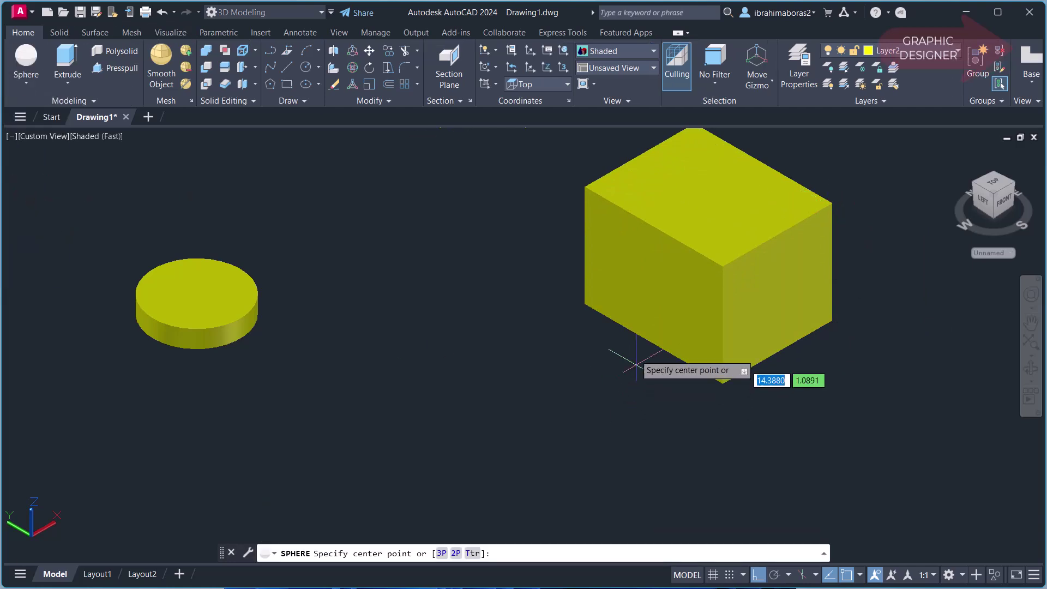
{"action": "left_click", "coordinate": [582, 301]}
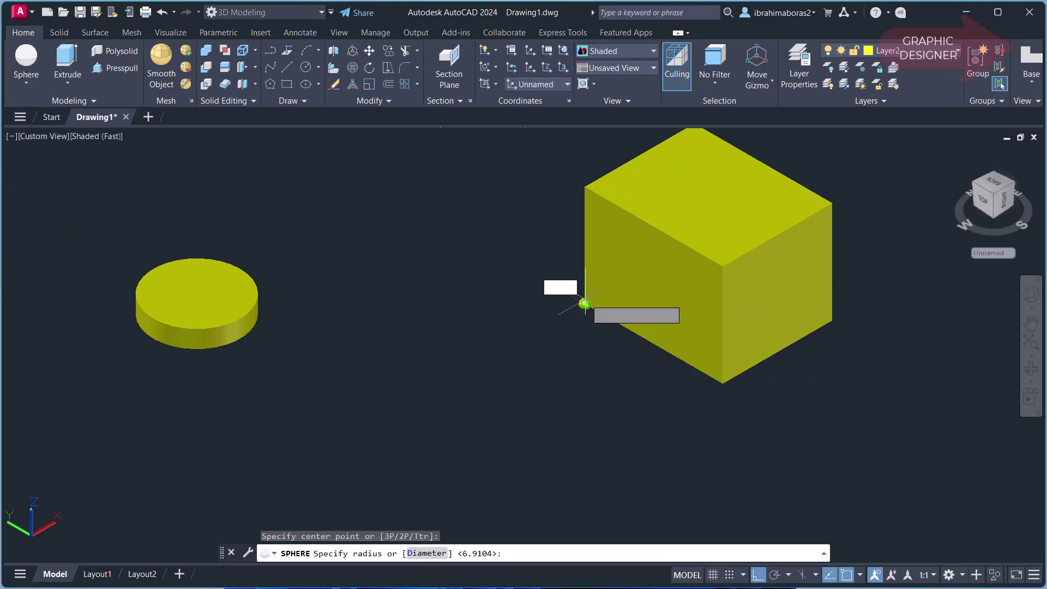
{"action": "left_click", "coordinate": [673, 442]}
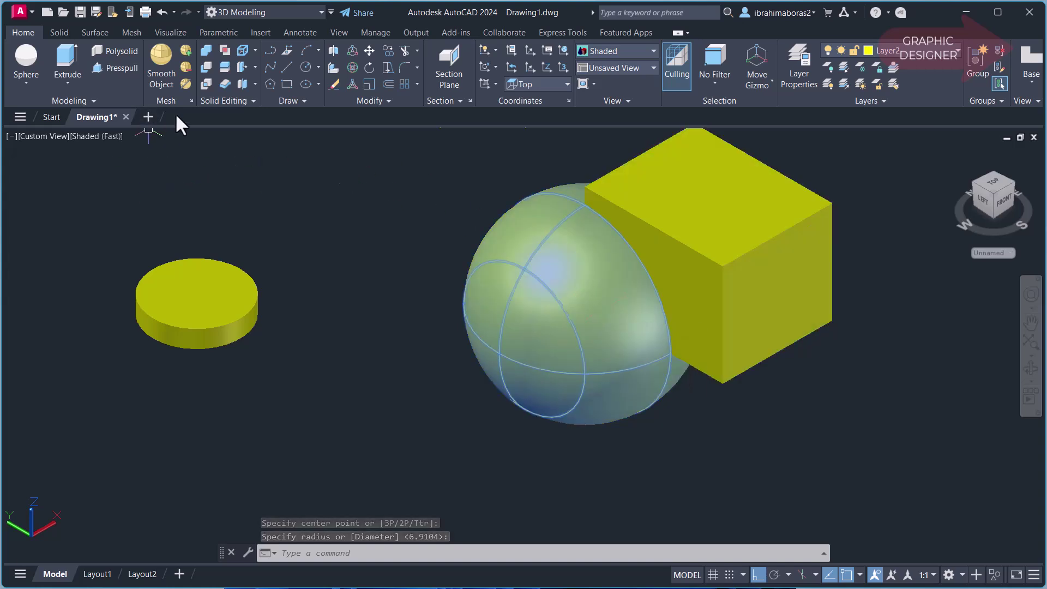
Intersect the box with the sphere, keeping only their shared rounded wedge.
{"action": "left_click", "coordinate": [207, 82]}
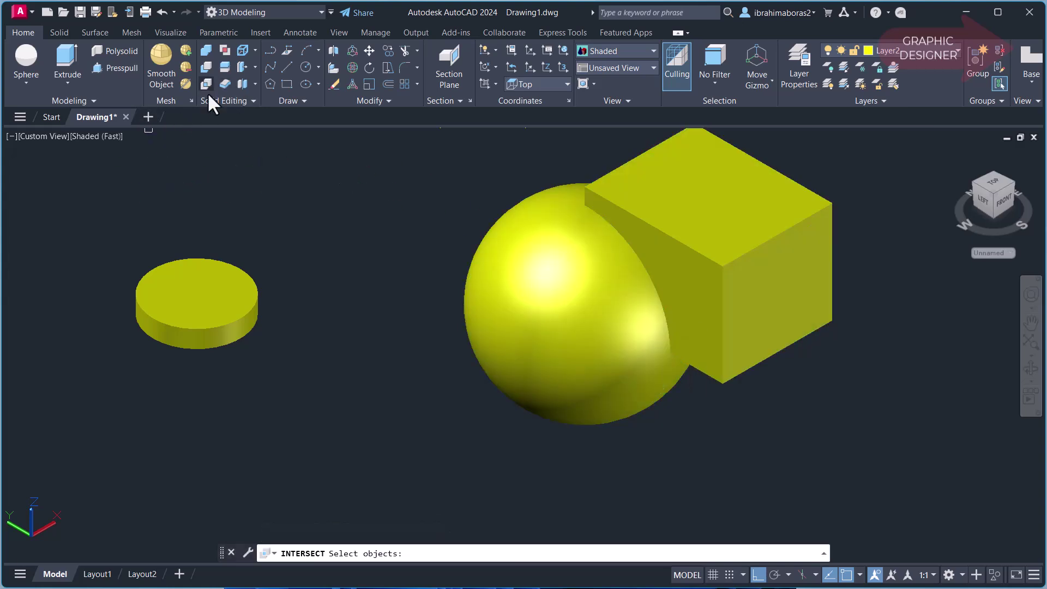
{"action": "left_click", "coordinate": [773, 261]}
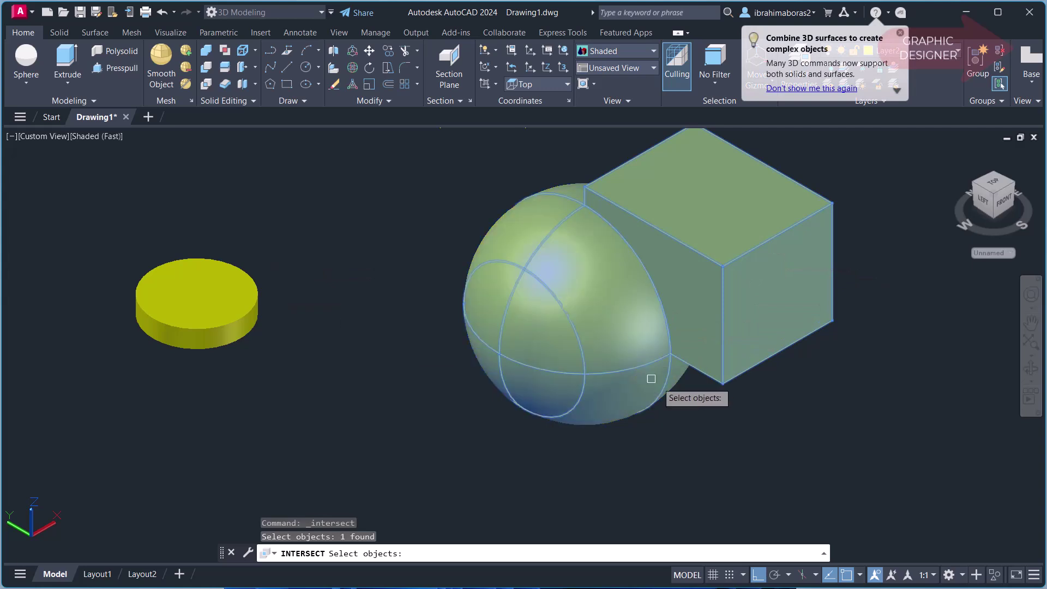
{"action": "left_click", "coordinate": [571, 332]}
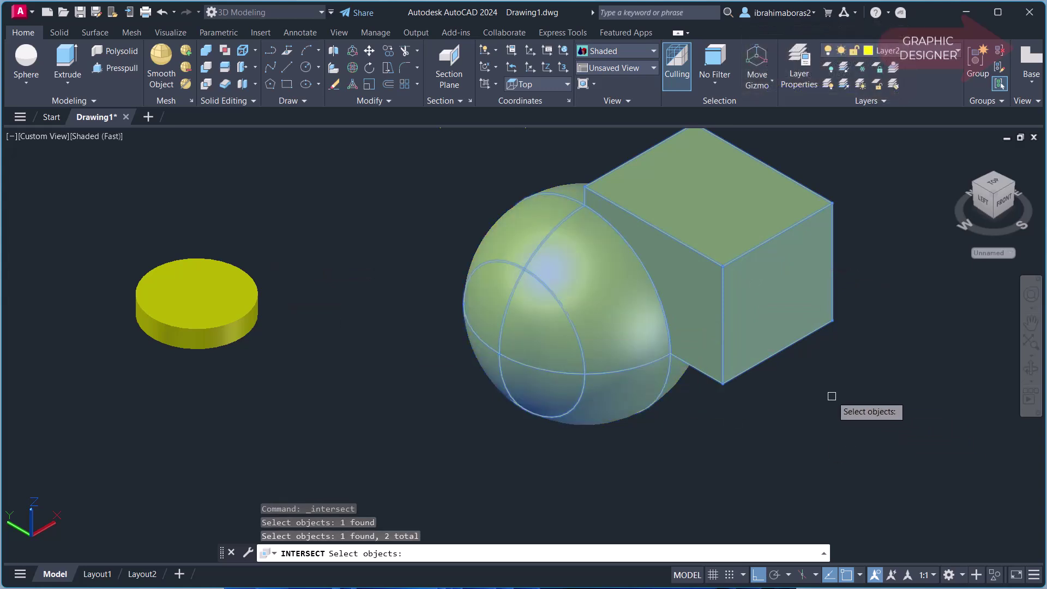
{"action": "key", "text": "Return"}
{"action": "middle_click_drag", "start_coordinate": [711, 293], "coordinate": [691, 343]}
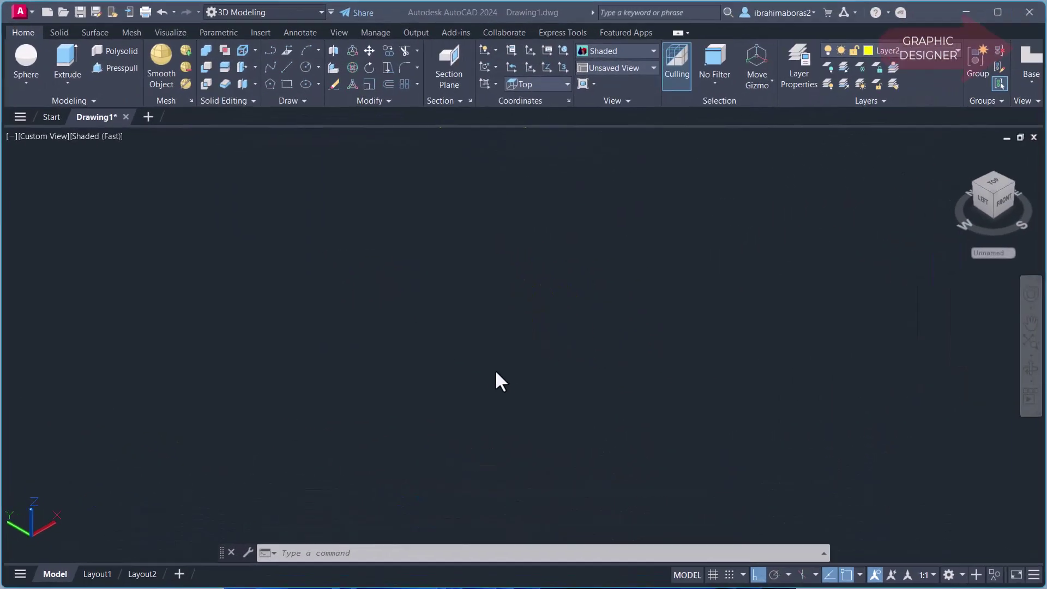
Draw a cube-shaped box in empty space from two base corners and a matching height.
{"action": "left_click", "coordinate": [31, 82]}
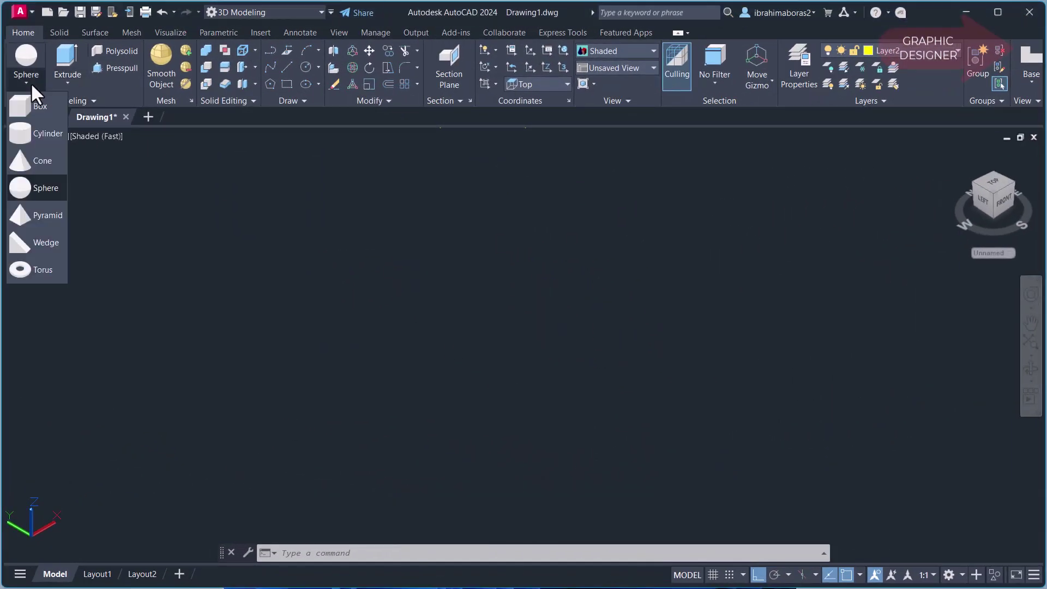
{"action": "left_click", "coordinate": [31, 109]}
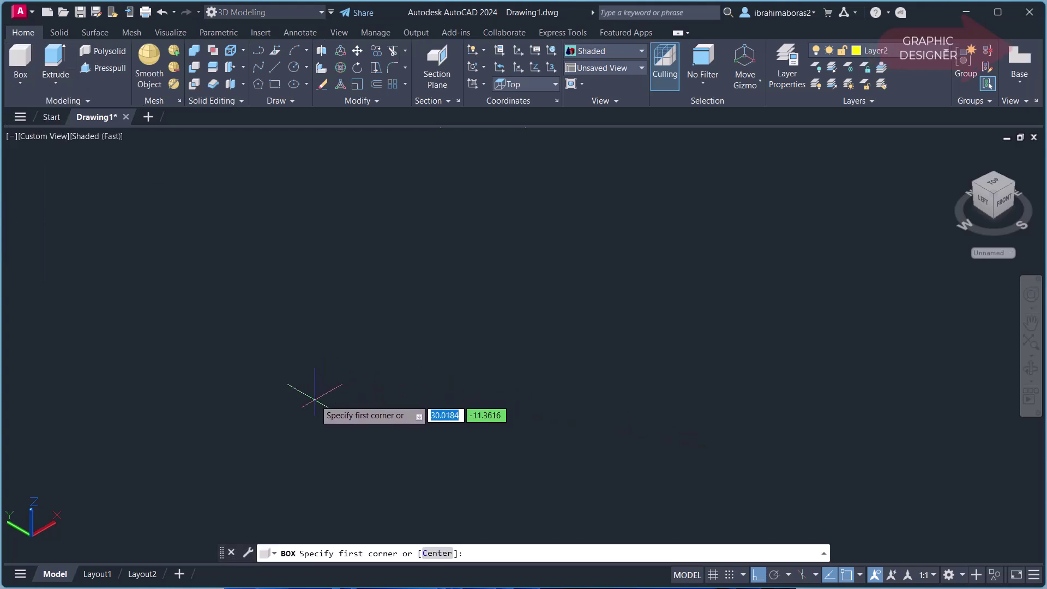
{"action": "left_click", "coordinate": [281, 380]}
{"action": "left_click", "coordinate": [325, 267]}
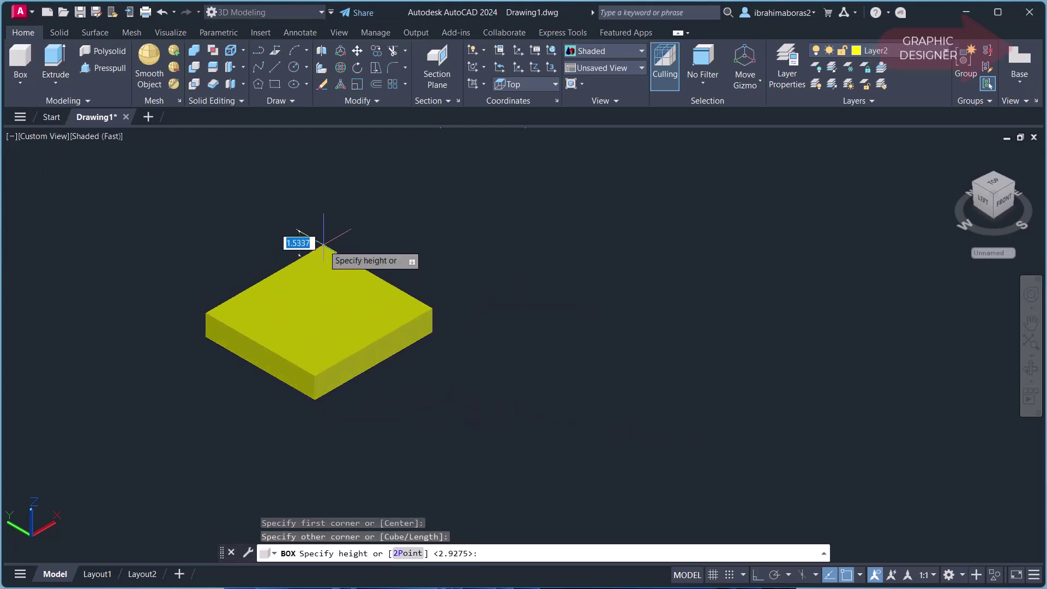
{"action": "left_click", "coordinate": [356, 248]}
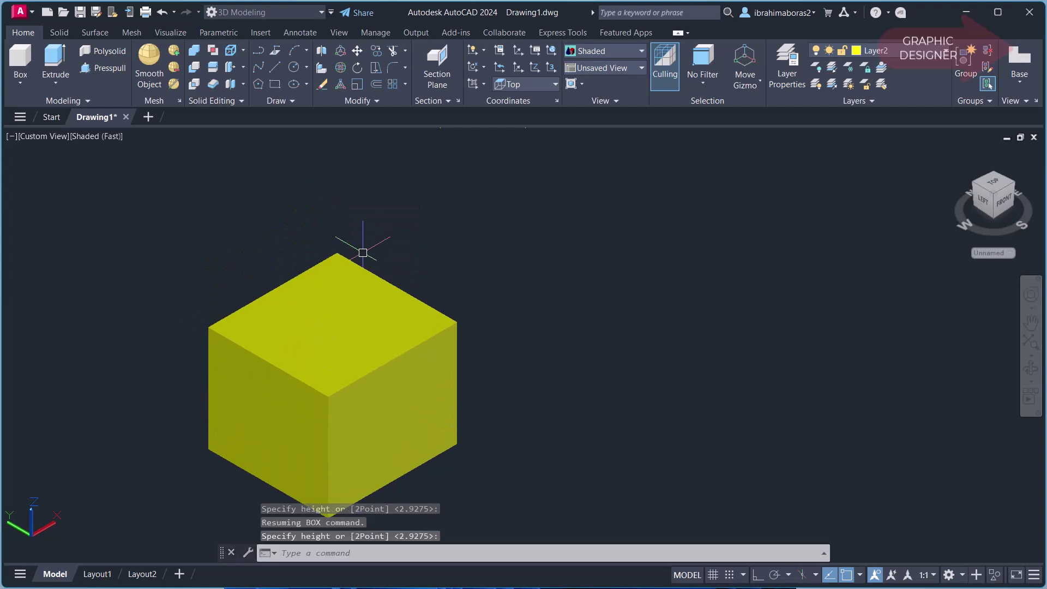
{"action": "key", "text": "F8"}
{"action": "left_click", "coordinate": [494, 310]}
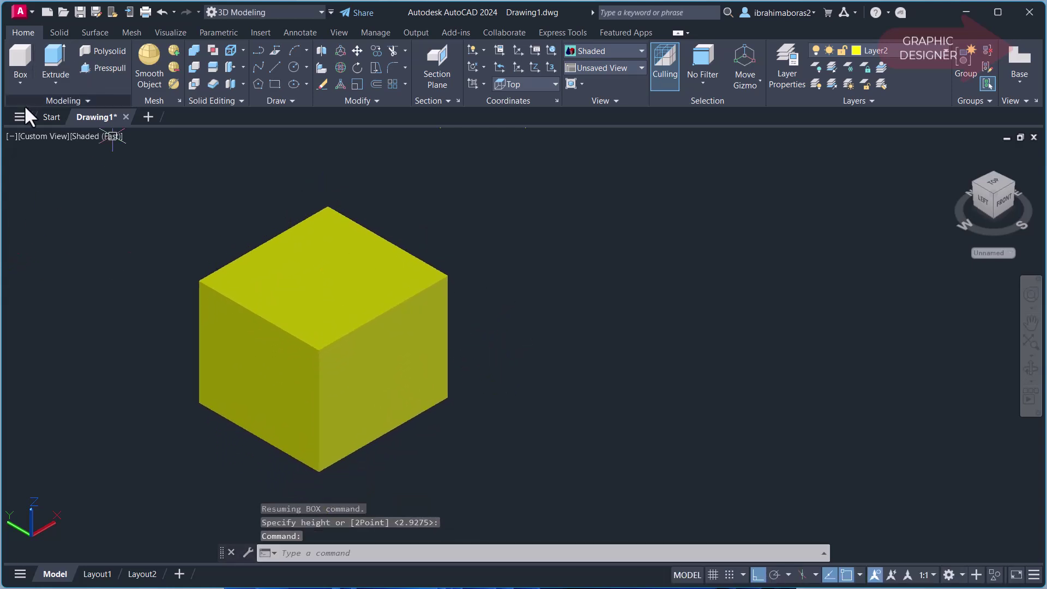
{"action": "left_click", "coordinate": [407, 410]}
Copy the cube from its bottom corner to a position overlapping the original.
{"action": "type", "text": "co"}
{"action": "key", "text": "Return"}
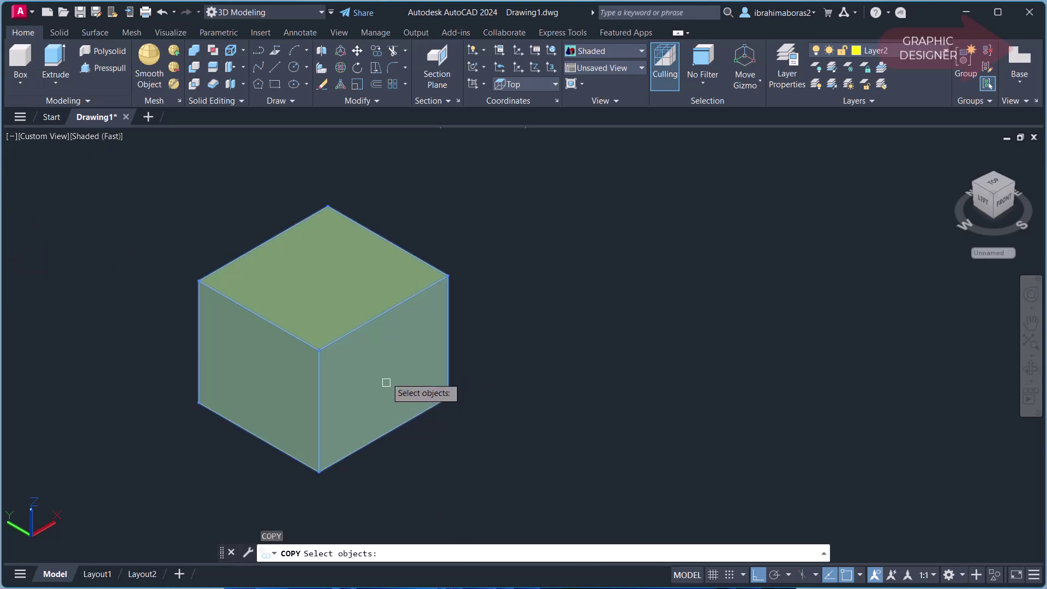
{"action": "left_click", "coordinate": [386, 384]}
{"action": "key", "text": "Return"}
{"action": "left_click", "coordinate": [318, 472]}
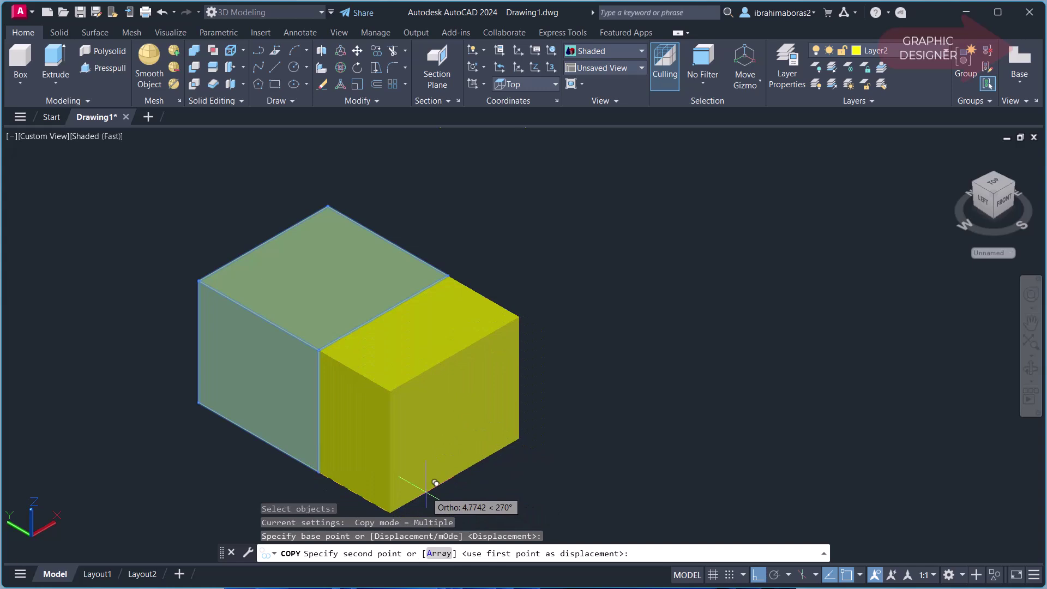
{"action": "key", "text": "F8"}
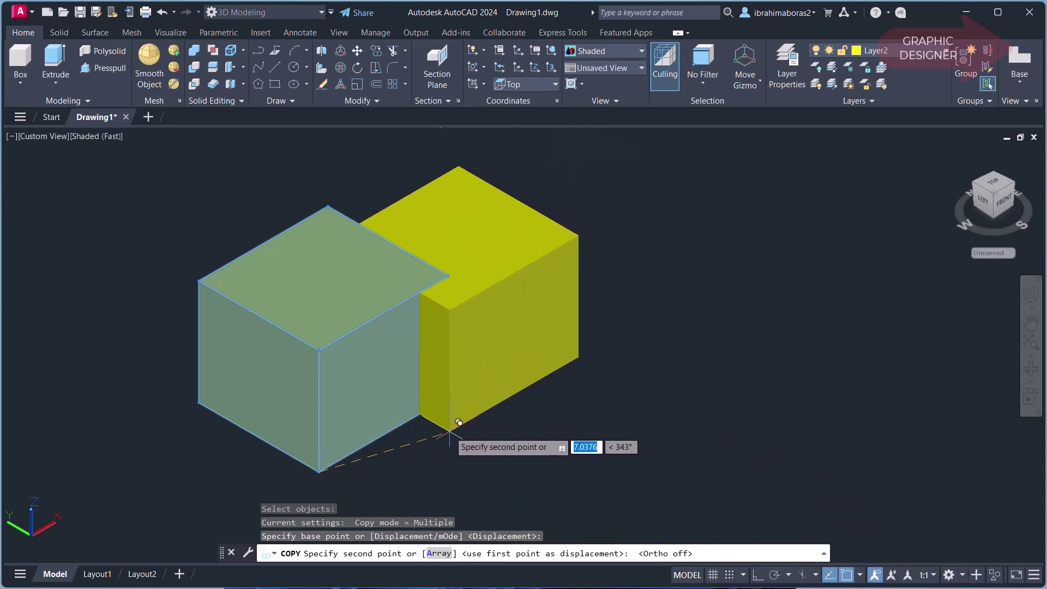
{"action": "left_click", "coordinate": [439, 437]}
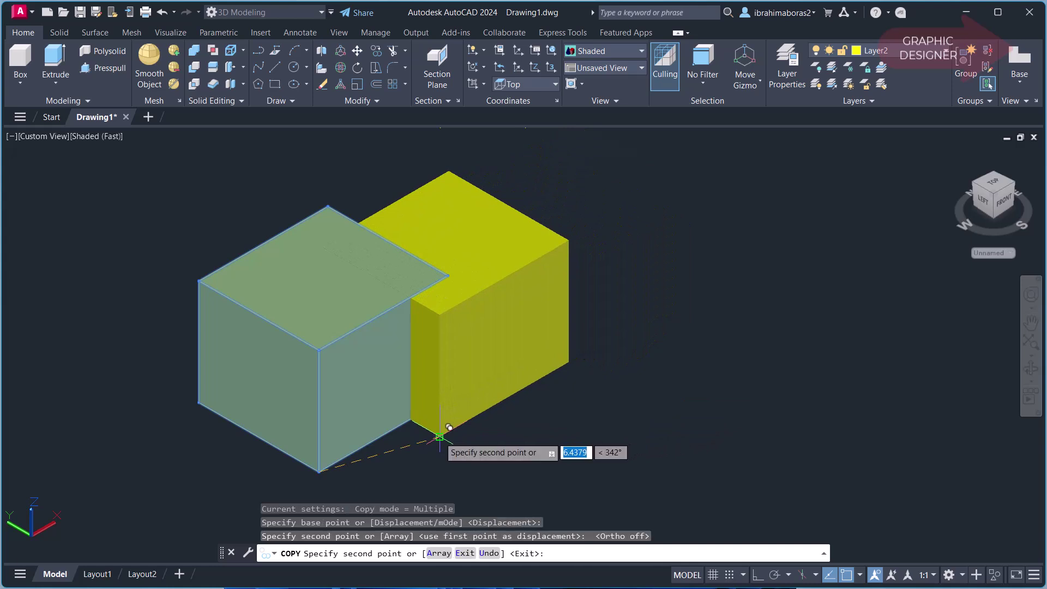
{"action": "right_click", "coordinate": [497, 460]}
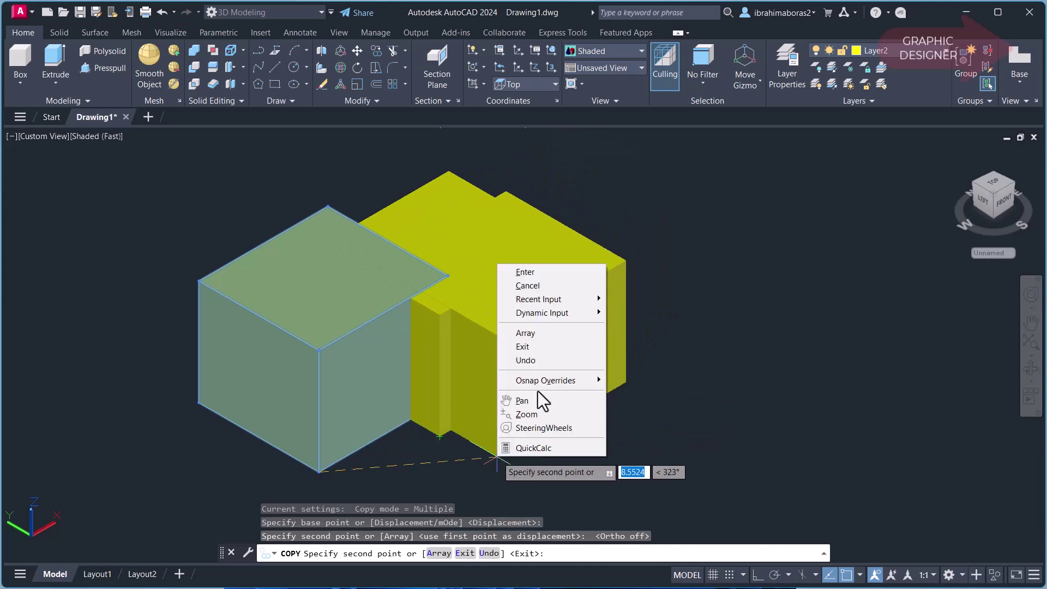
{"action": "left_click", "coordinate": [559, 273]}
{"action": "middle_click_drag", "start_coordinate": [589, 315], "coordinate": [620, 344]}
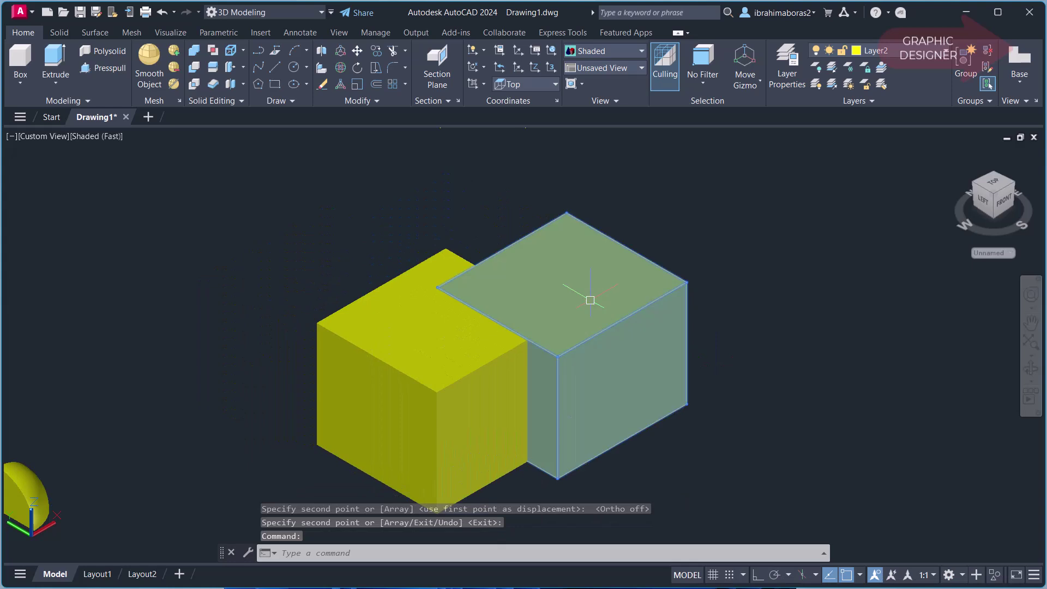
Put the copied cube on Layer1 so it turns red, then undo once.
{"action": "left_click", "coordinate": [630, 304]}
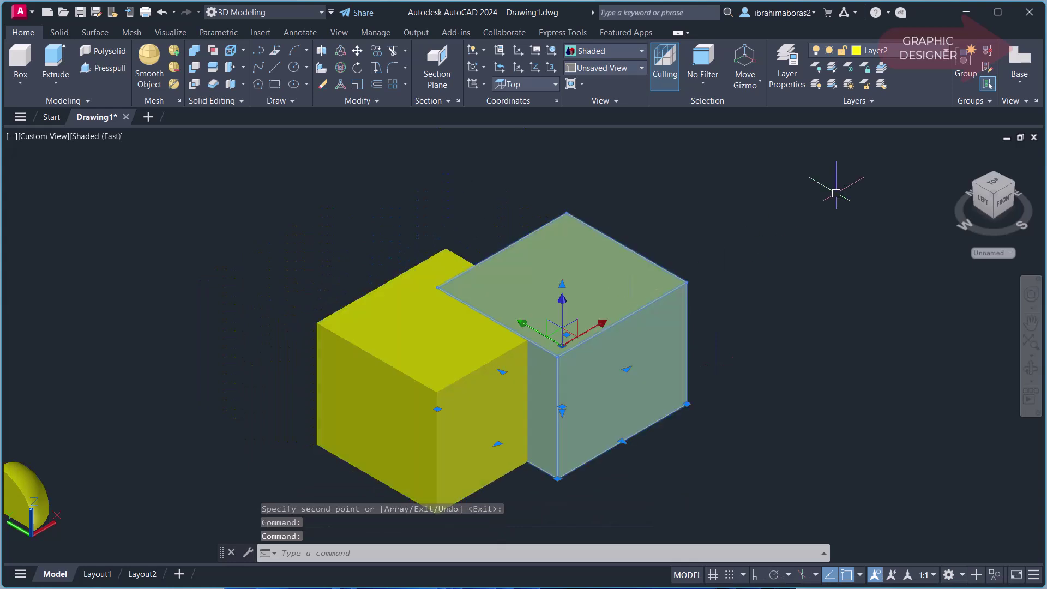
{"action": "left_click", "coordinate": [894, 50]}
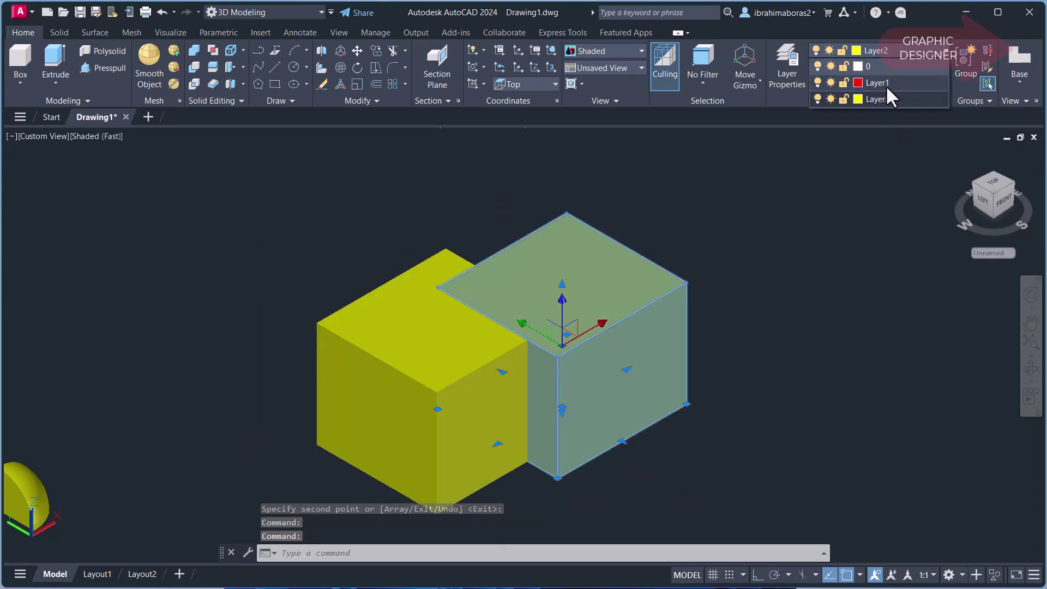
{"action": "left_click", "coordinate": [880, 89]}
{"action": "key", "text": "Escape"}
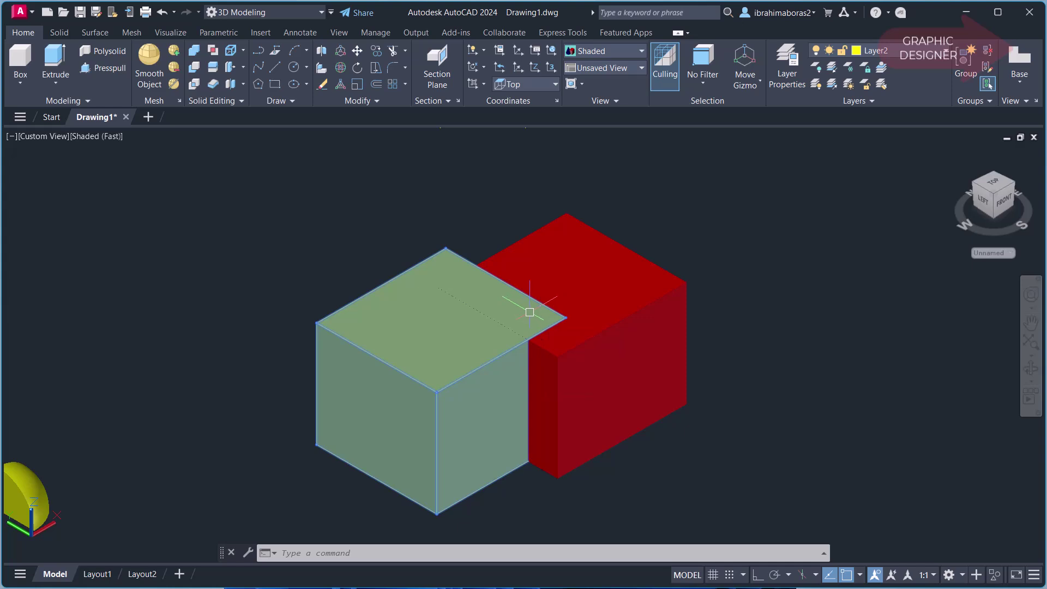
{"action": "type", "text": "u"}
{"action": "key", "text": "Return"}
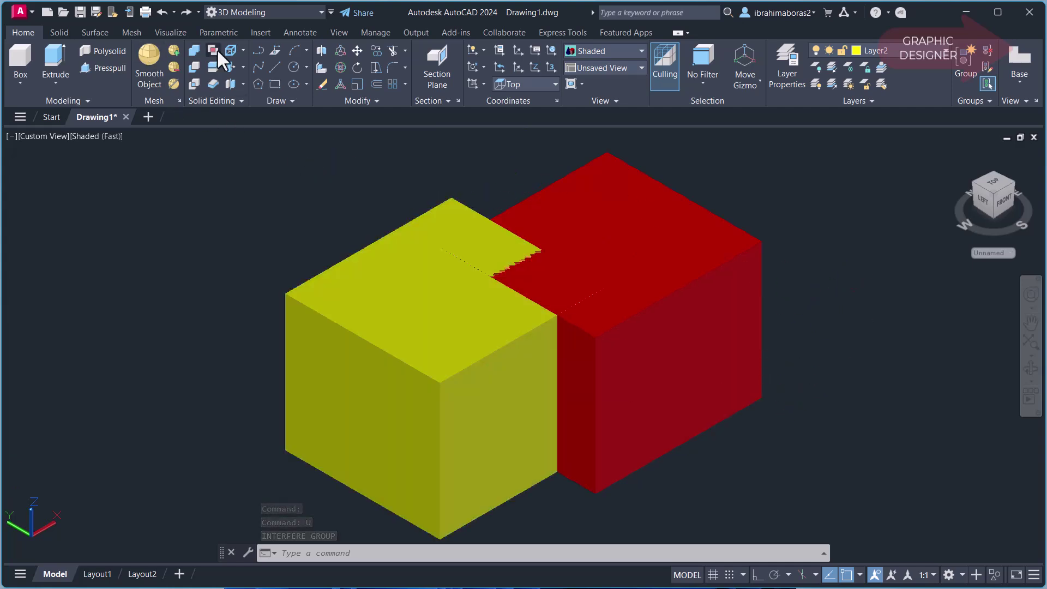
Run INTERFERE with one cube as the first set and the other as the second.
{"action": "left_click", "coordinate": [216, 50]}
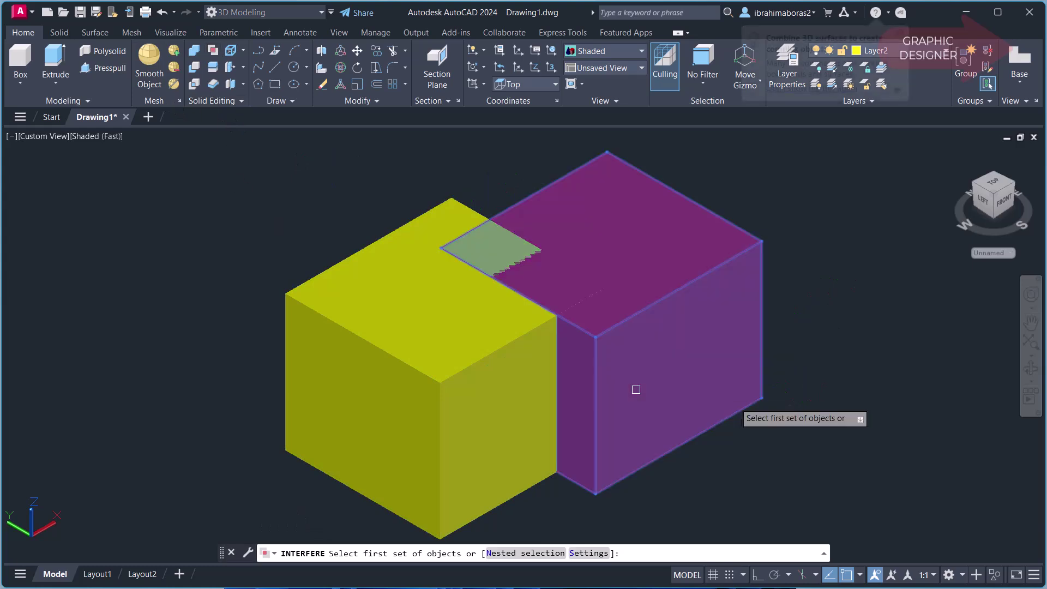
{"action": "left_click", "coordinate": [713, 337]}
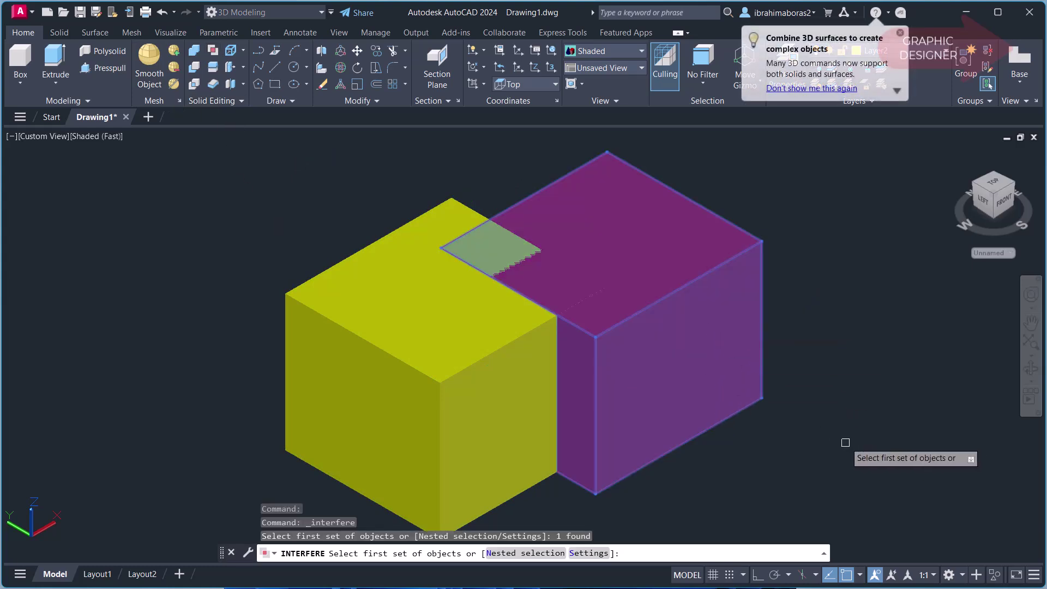
{"action": "right_click", "coordinate": [813, 398]}
{"action": "left_click", "coordinate": [825, 408]}
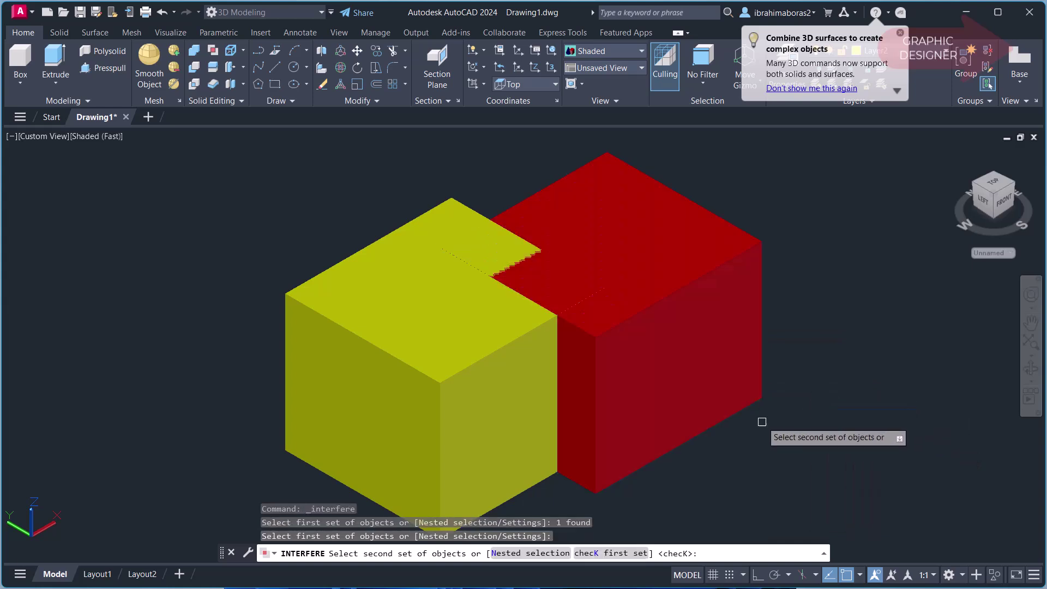
{"action": "right_click", "coordinate": [808, 402]}
{"action": "left_click", "coordinate": [843, 416]}
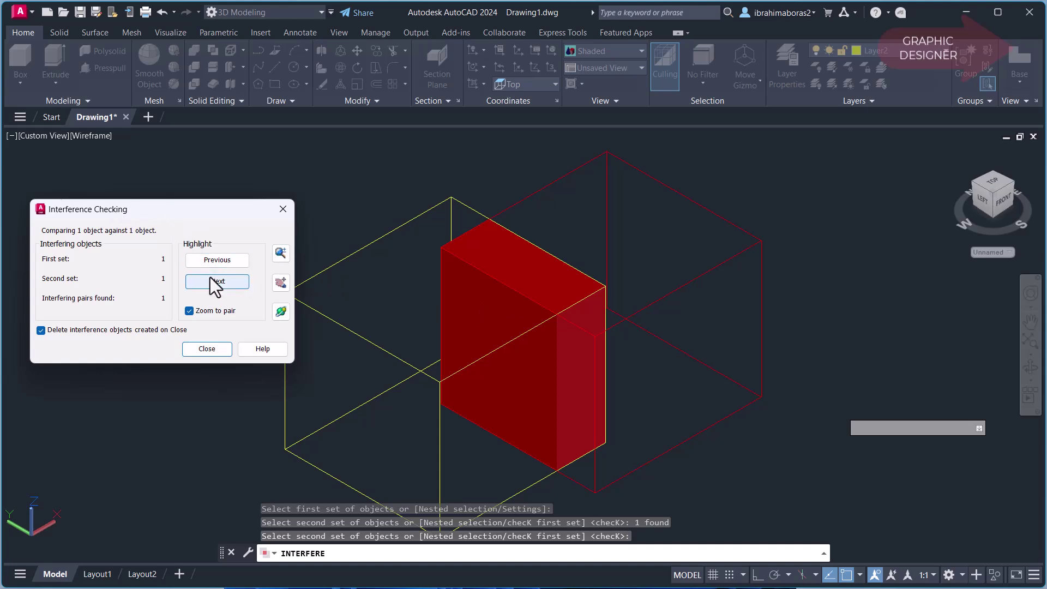
Highlight the interfering pair in the results and zoom around the red interference solid.
{"action": "left_click", "coordinate": [216, 262]}
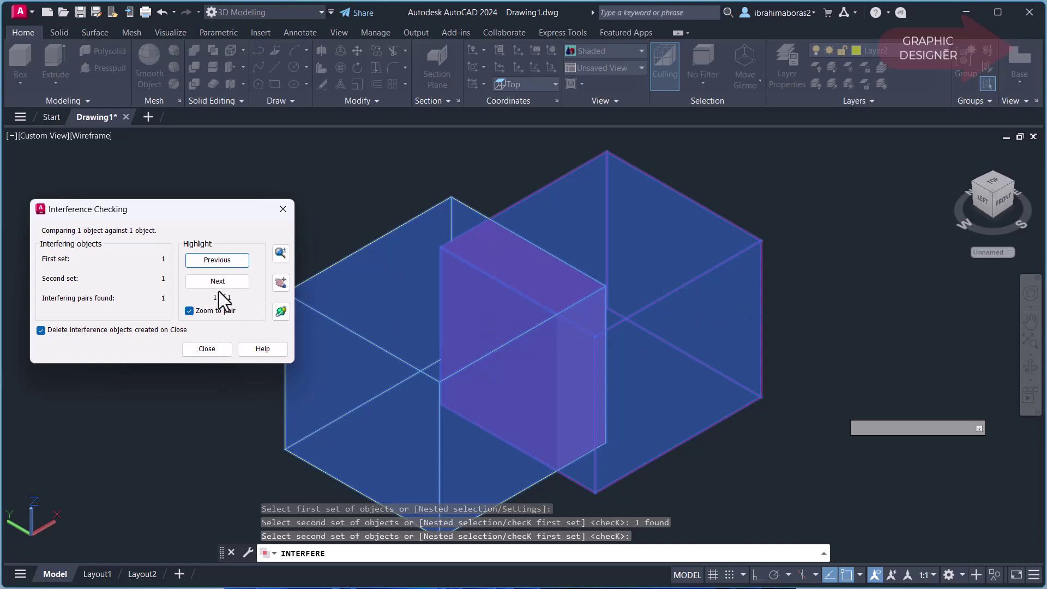
{"action": "left_click", "coordinate": [219, 280]}
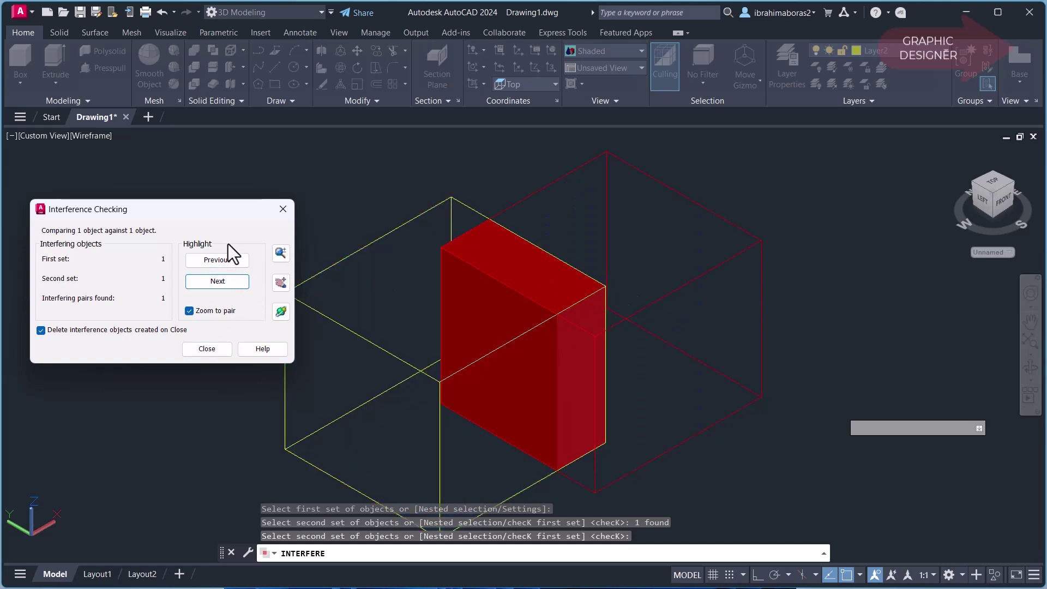
{"action": "left_click", "coordinate": [281, 253]}
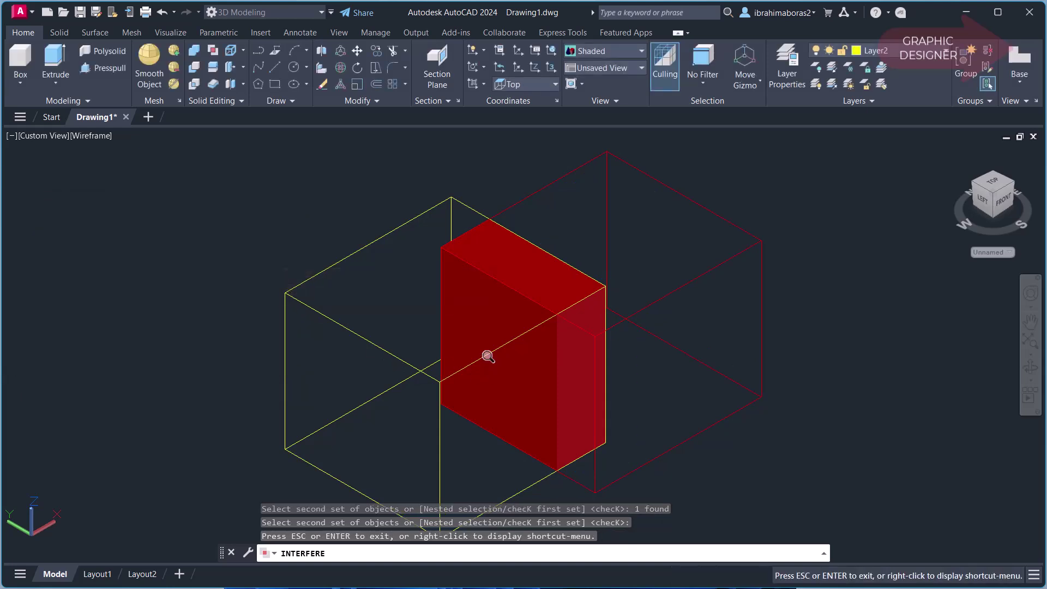
{"action": "mouse_move", "coordinate": [482, 313]}
{"action": "left_mouse_down"}
{"action": "mouse_move", "coordinate": [512, 285]}
{"action": "mouse_move", "coordinate": [511, 332]}
{"action": "mouse_move", "coordinate": [600, 251]}
{"action": "mouse_move", "coordinate": [535, 317]}
{"action": "mouse_move", "coordinate": [551, 300]}
{"action": "left_mouse_up"}
{"action": "right_click", "coordinate": [487, 331]}
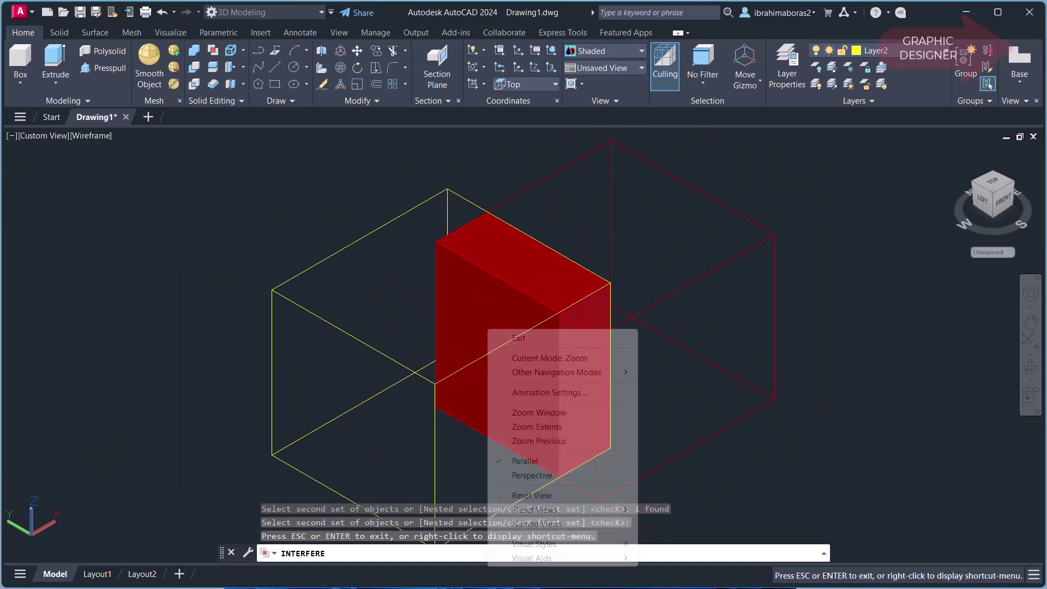
{"action": "left_click", "coordinate": [508, 339]}
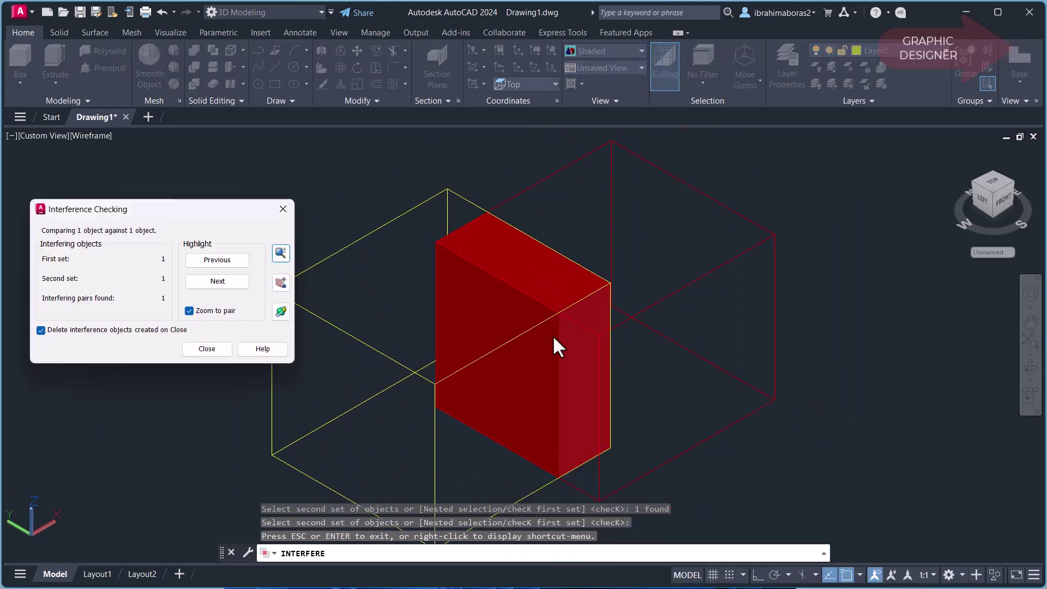
Orbit around the overlap, then uncheck 'Delete interference objects created on Close'.
{"action": "left_click", "coordinate": [280, 312]}
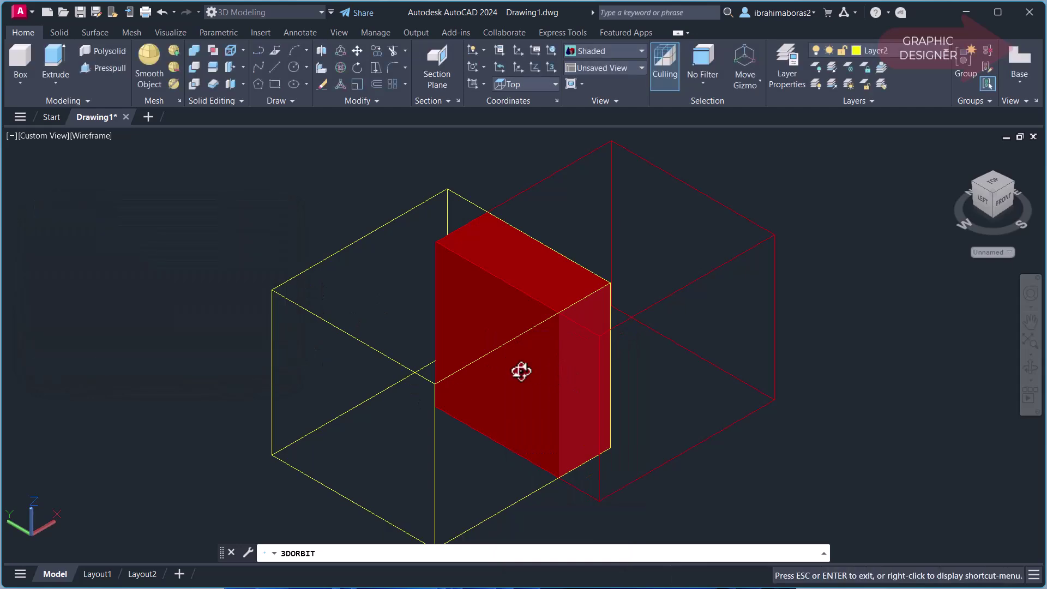
{"action": "mouse_move", "coordinate": [522, 370]}
{"action": "left_mouse_down"}
{"action": "mouse_move", "coordinate": [485, 374]}
{"action": "mouse_move", "coordinate": [681, 362]}
{"action": "mouse_move", "coordinate": [544, 381]}
{"action": "mouse_move", "coordinate": [697, 374]}
{"action": "mouse_move", "coordinate": [528, 389]}
{"action": "left_mouse_up"}
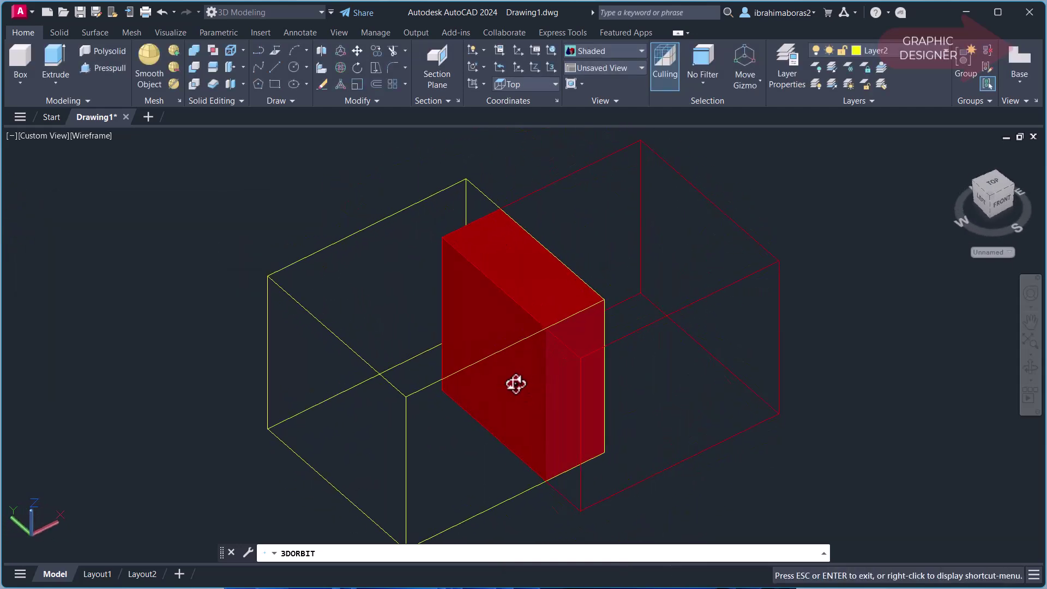
{"action": "right_click", "coordinate": [410, 306]}
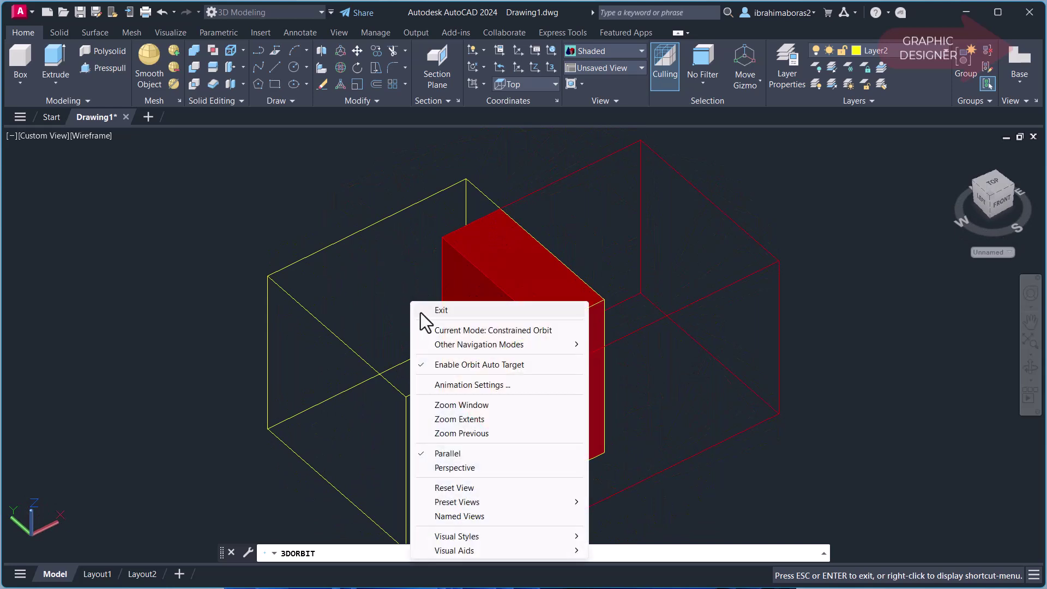
{"action": "left_click", "coordinate": [420, 311]}
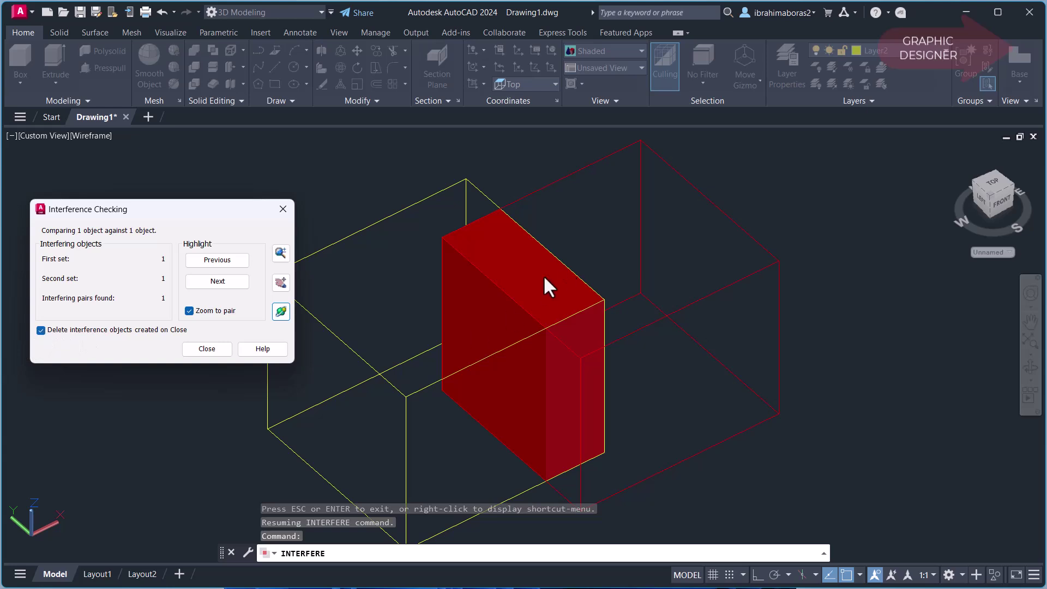
{"action": "left_click", "coordinate": [39, 333]}
Close the interference results and switch the visual style to 2D Wireframe.
{"action": "left_click", "coordinate": [207, 349]}
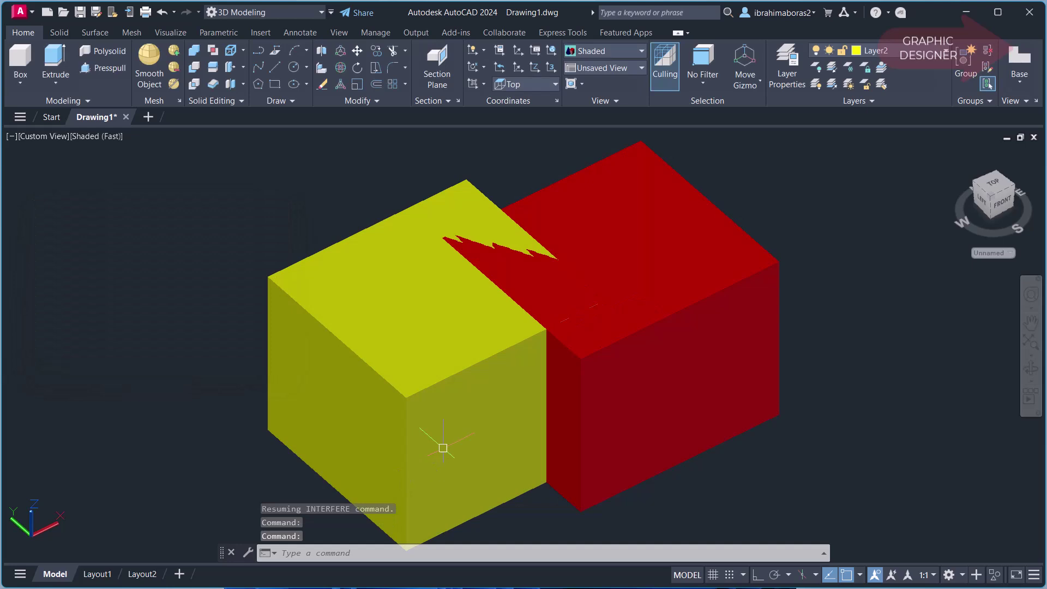
{"action": "left_click", "coordinate": [90, 137]}
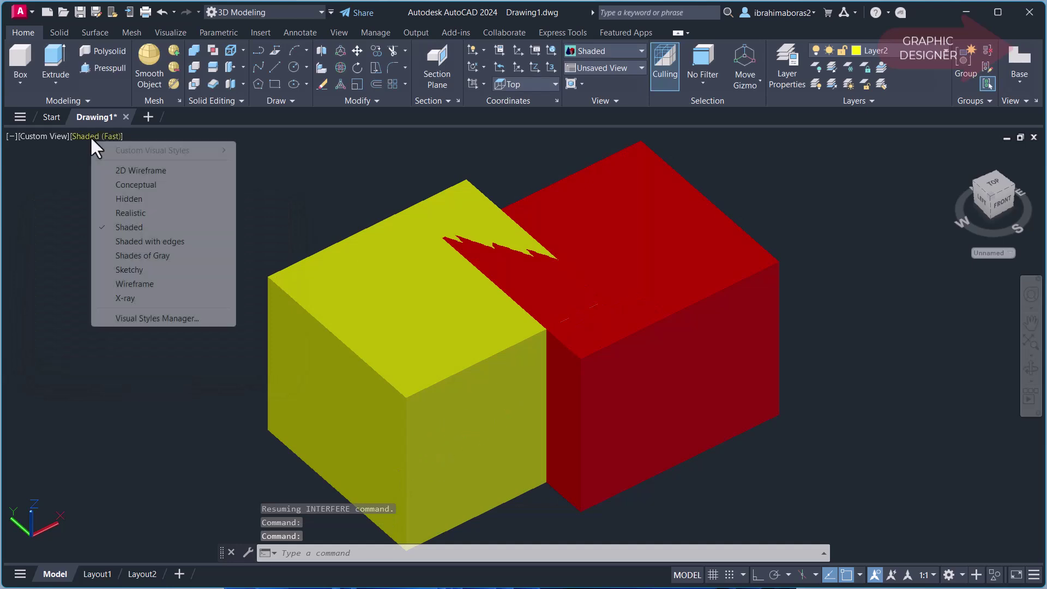
{"action": "left_click", "coordinate": [110, 172]}
{"action": "left_click", "coordinate": [808, 430]}
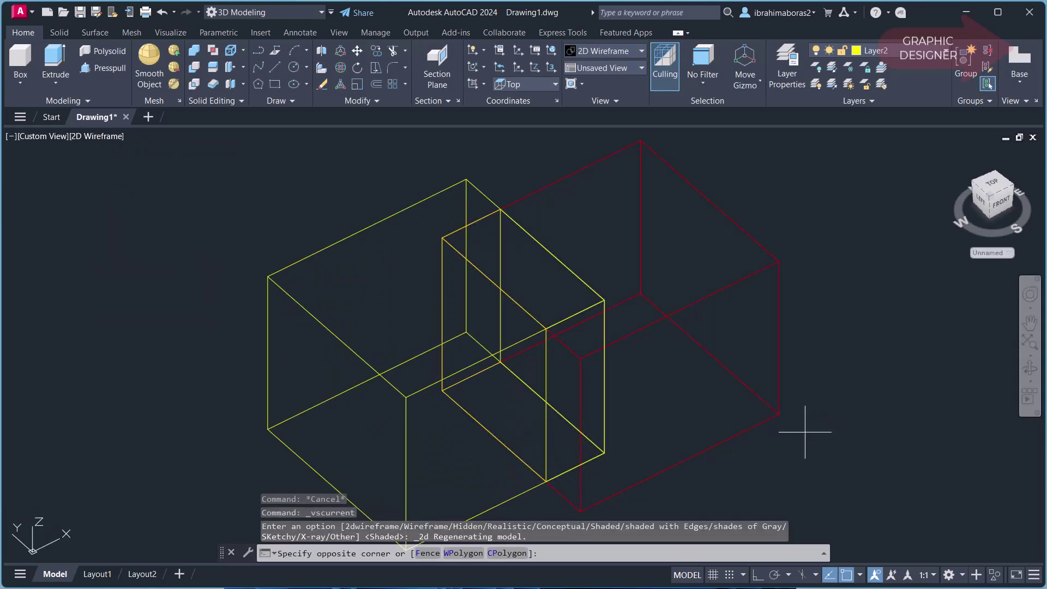
Move the interference box to the right of the pair, then undo the move.
{"action": "type", "text": "m"}
{"action": "key", "text": "Return"}
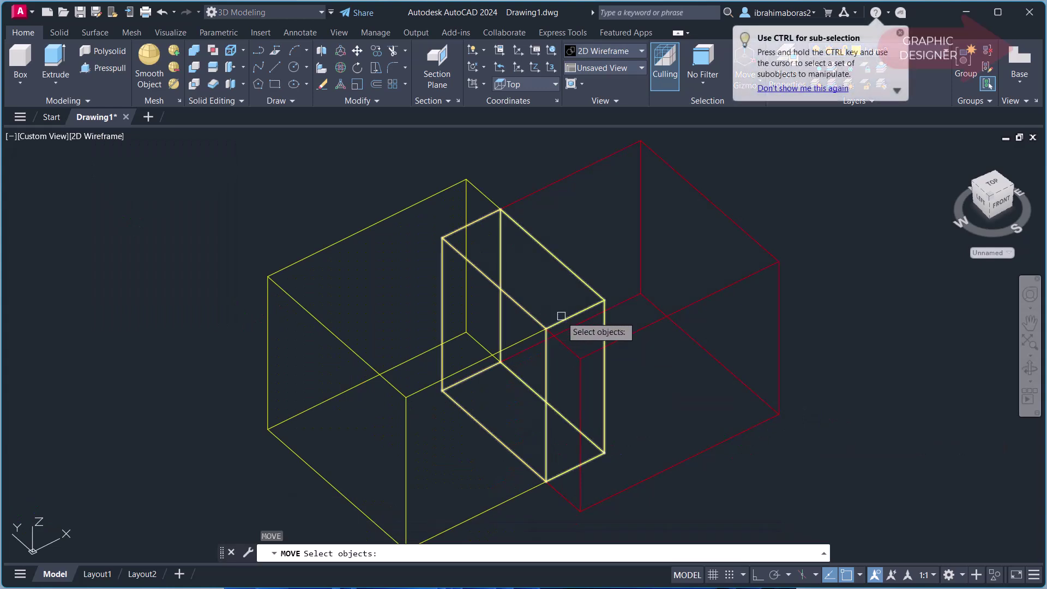
{"action": "left_click", "coordinate": [562, 319]}
{"action": "key", "text": "Return"}
{"action": "left_click", "coordinate": [565, 297]}
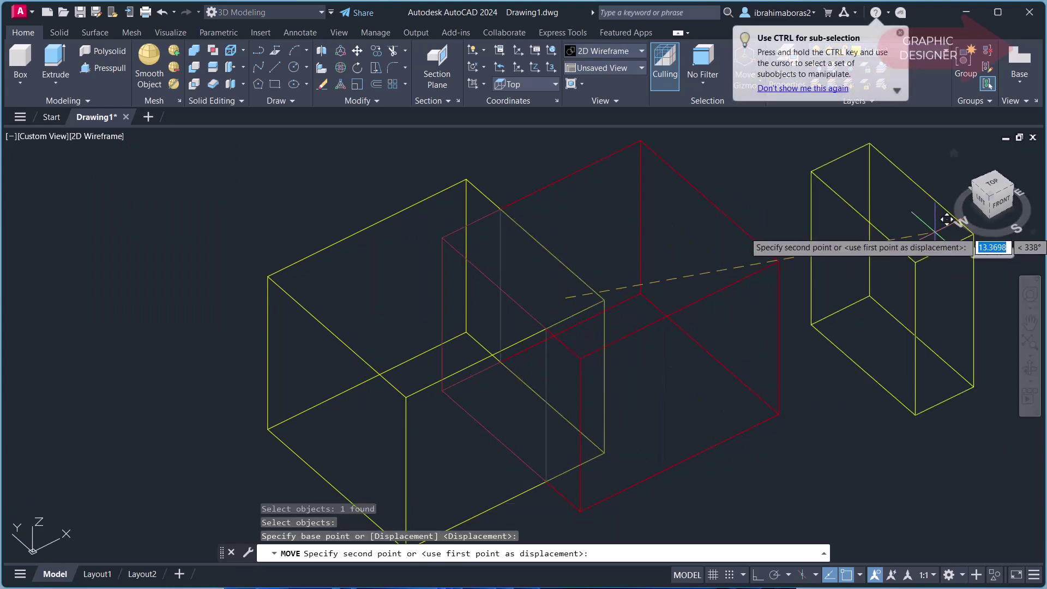
{"action": "left_click", "coordinate": [950, 254]}
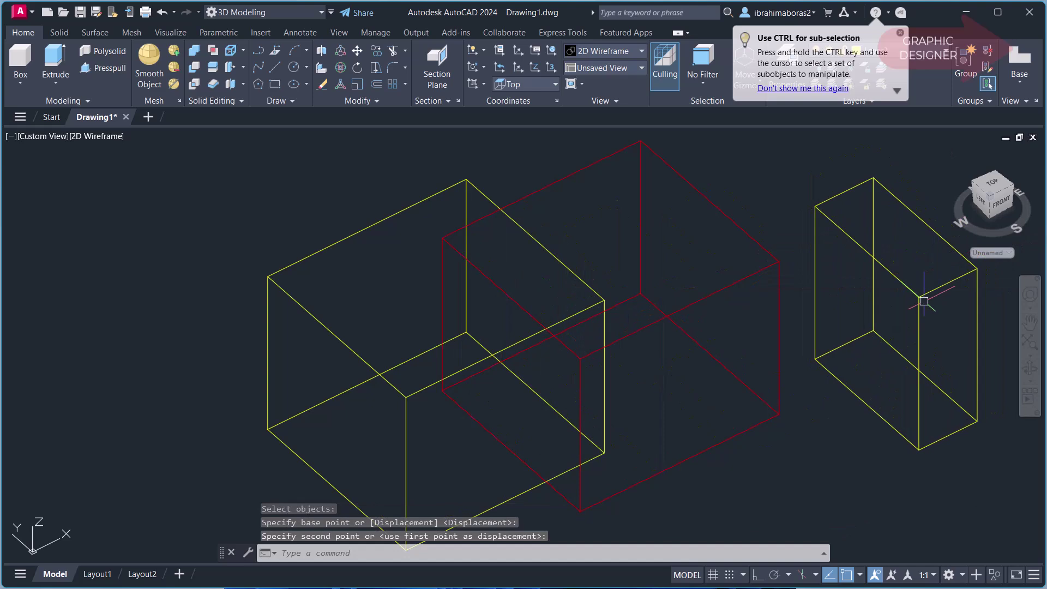
{"action": "key", "text": "ctrl+z"}
Move the interference box right of the pair again, then undo it.
{"action": "type", "text": "m"}
{"action": "key", "text": "Return"}
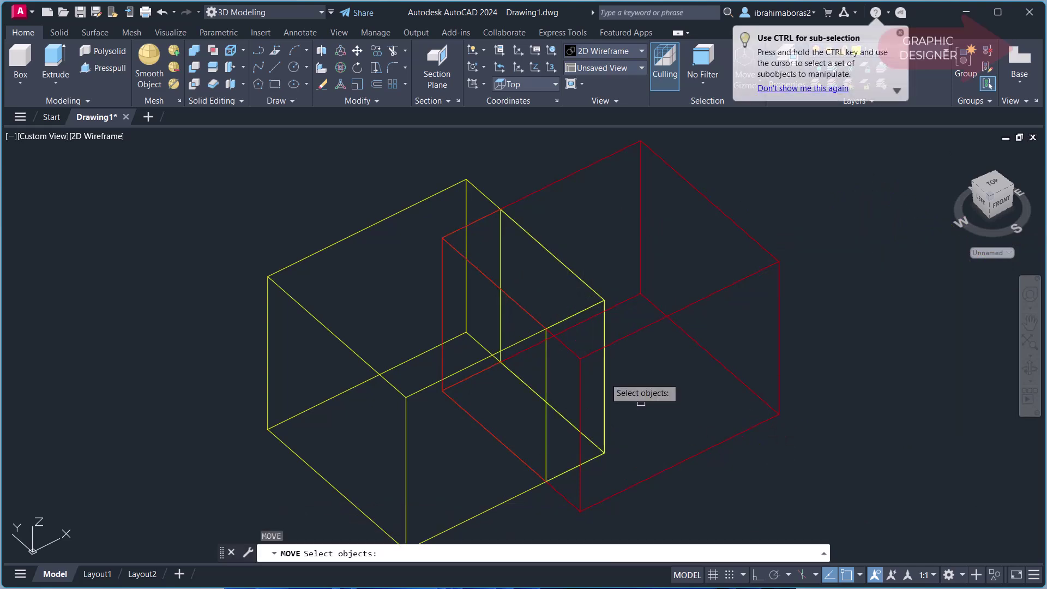
{"action": "left_click", "coordinate": [582, 310]}
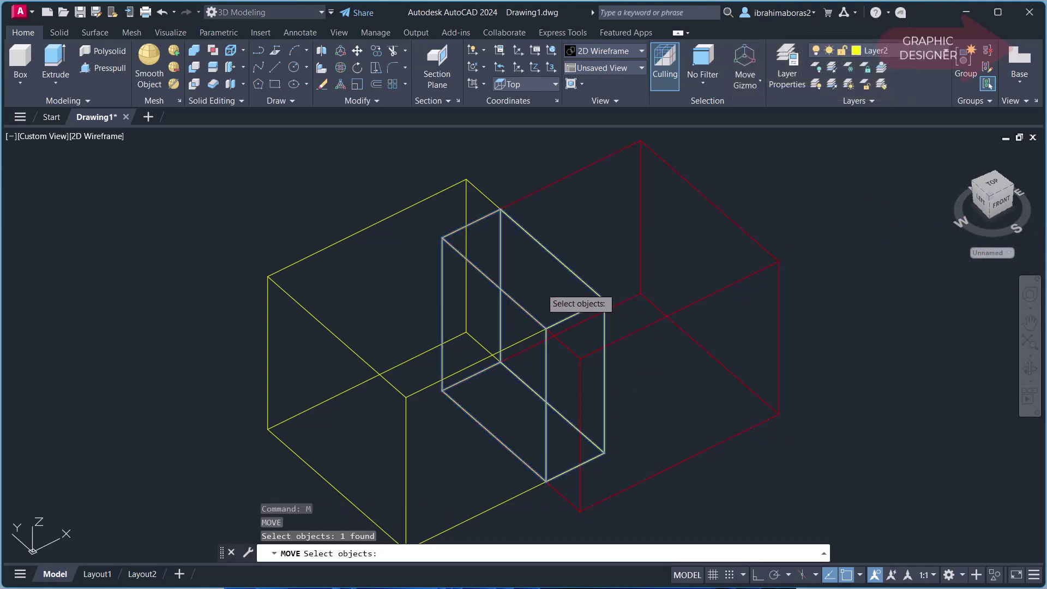
{"action": "key", "text": "Return"}
{"action": "left_click", "coordinate": [530, 279]}
{"action": "left_click", "coordinate": [946, 306]}
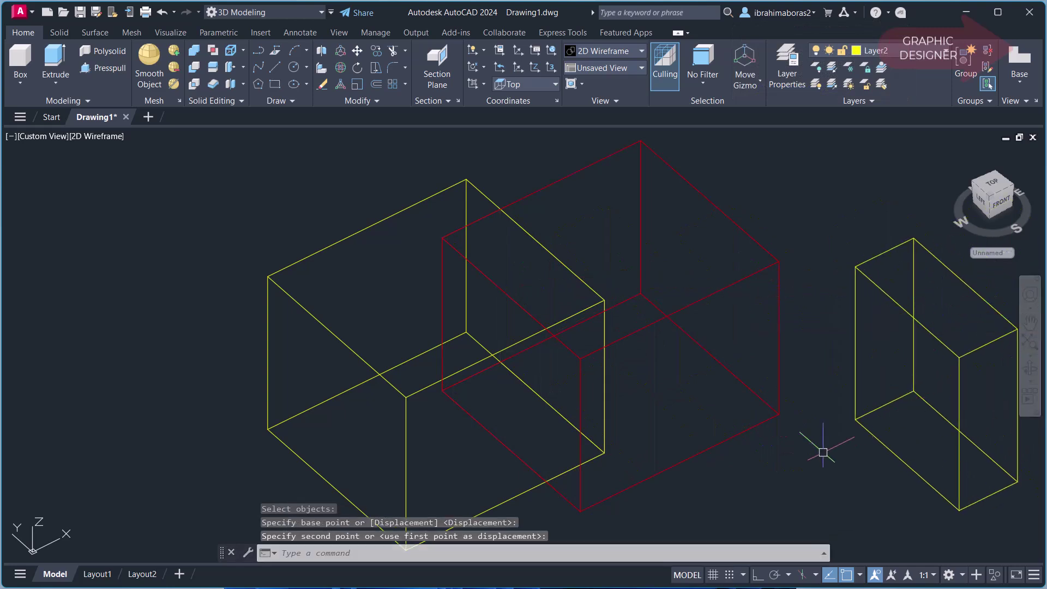
{"action": "key", "text": "ctrl+z"}
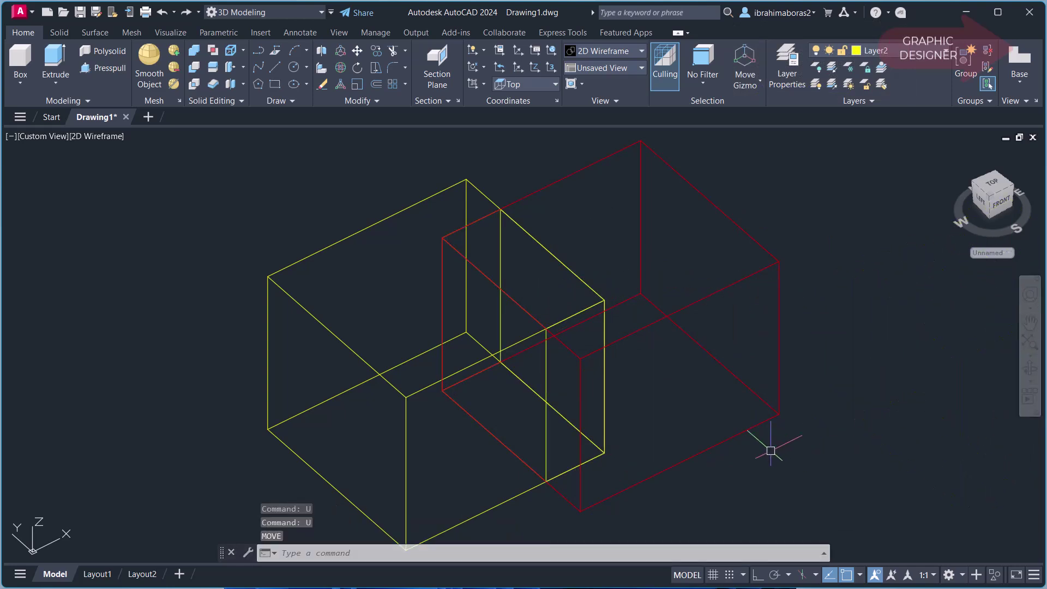
Undo with U back to before the interference check.
{"action": "left_click", "coordinate": [763, 453]}
{"action": "type", "text": "u"}
{"action": "key", "text": "Return"}
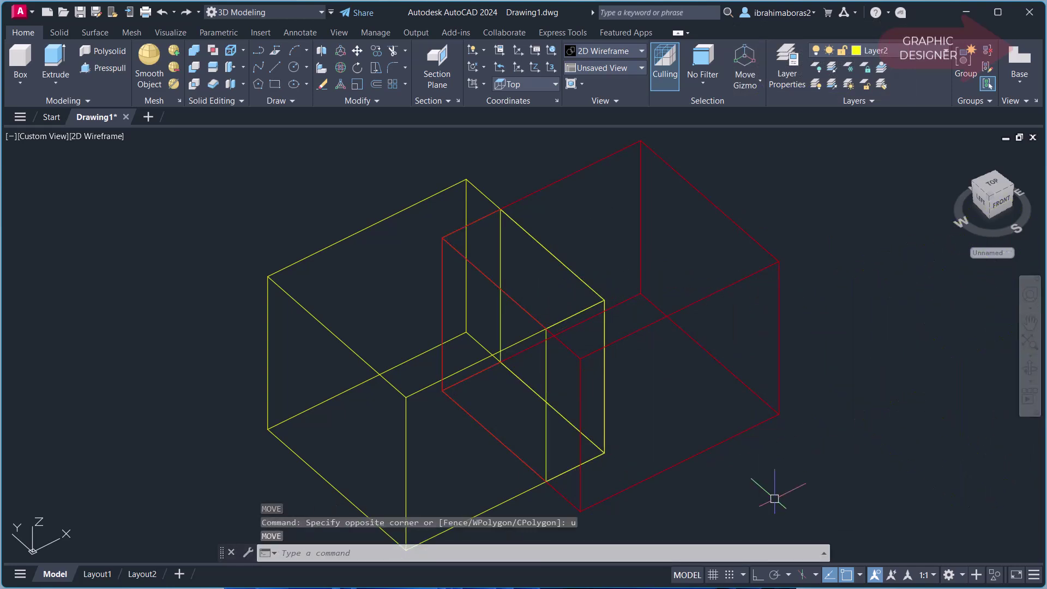
{"action": "key", "text": "Return"}
{"action": "key", "text": "Return"}
{"action": "key", "text": "Return"}
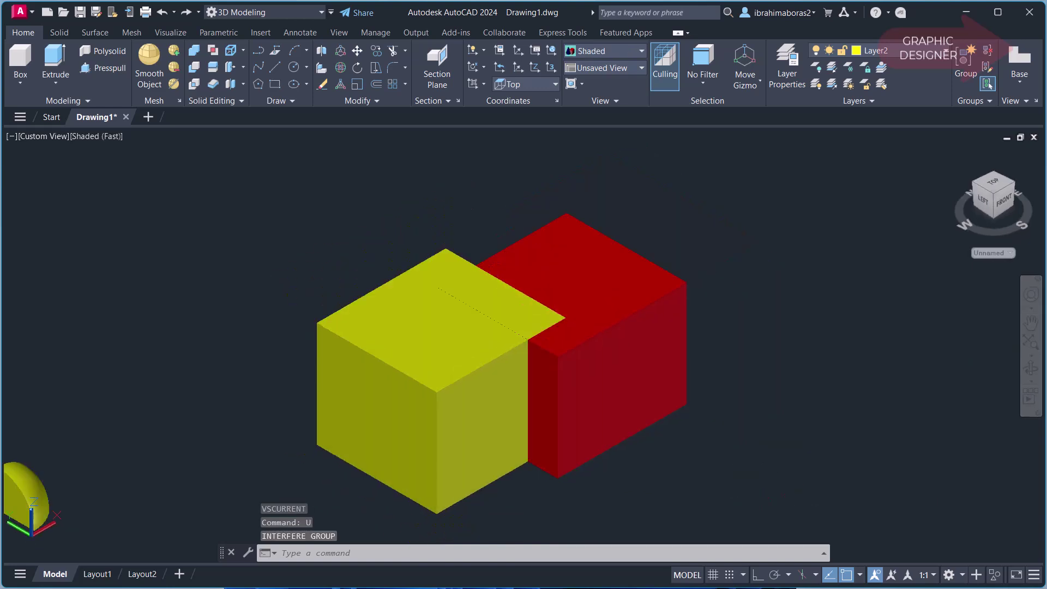
Recheck the red box against the yellow box with INTERFERE, then close without keeping the overlap solid.
{"action": "scroll", "coordinate": [507, 338], "scroll_direction": "up", "scroll_amount": 2}
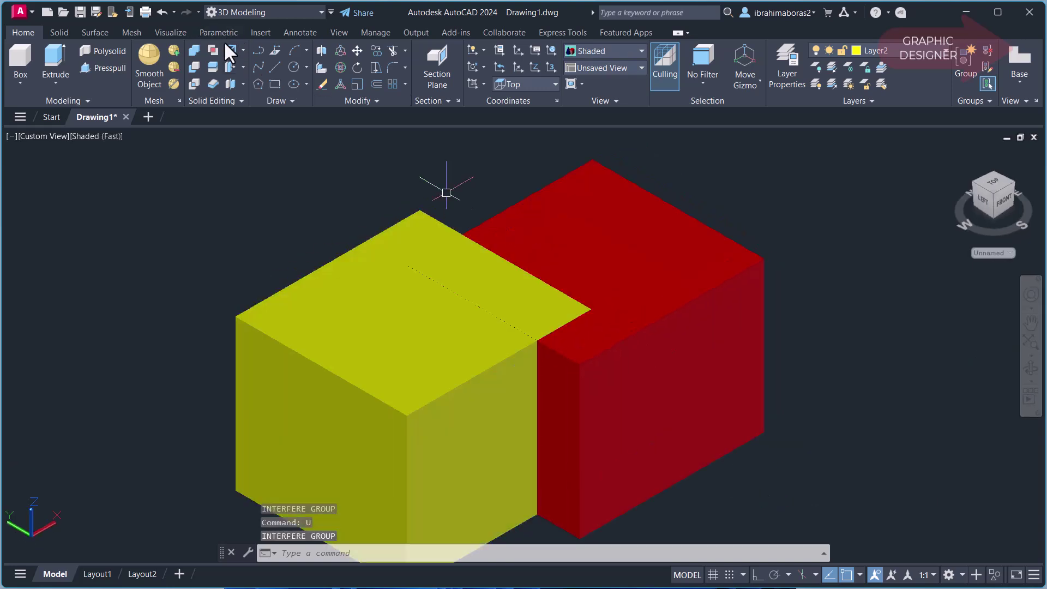
{"action": "left_click", "coordinate": [213, 51]}
{"action": "left_click", "coordinate": [718, 402]}
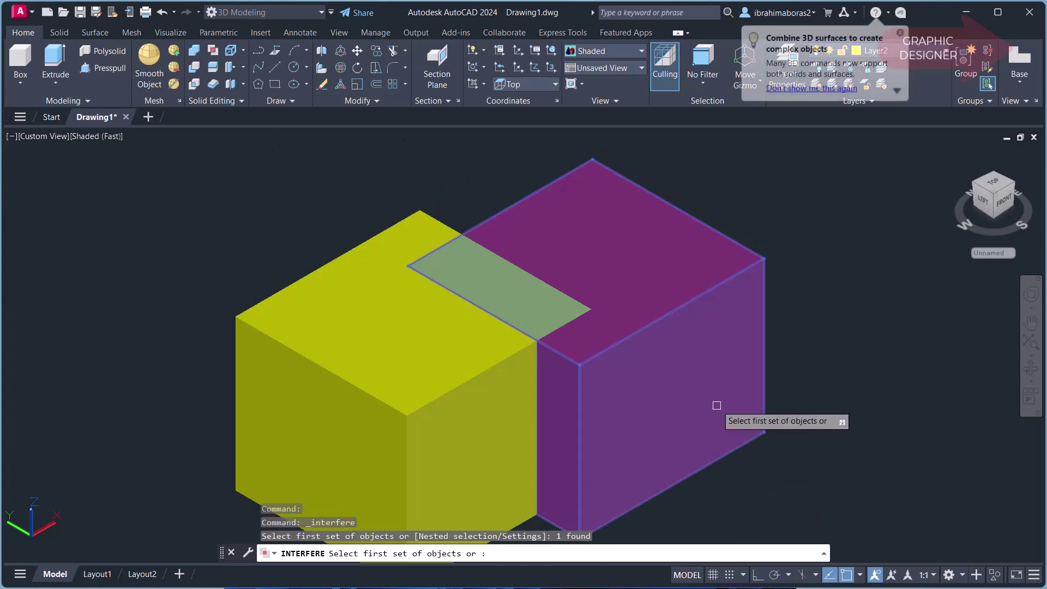
{"action": "right_click", "coordinate": [848, 421]}
{"action": "left_click", "coordinate": [862, 431]}
{"action": "left_click", "coordinate": [461, 422]}
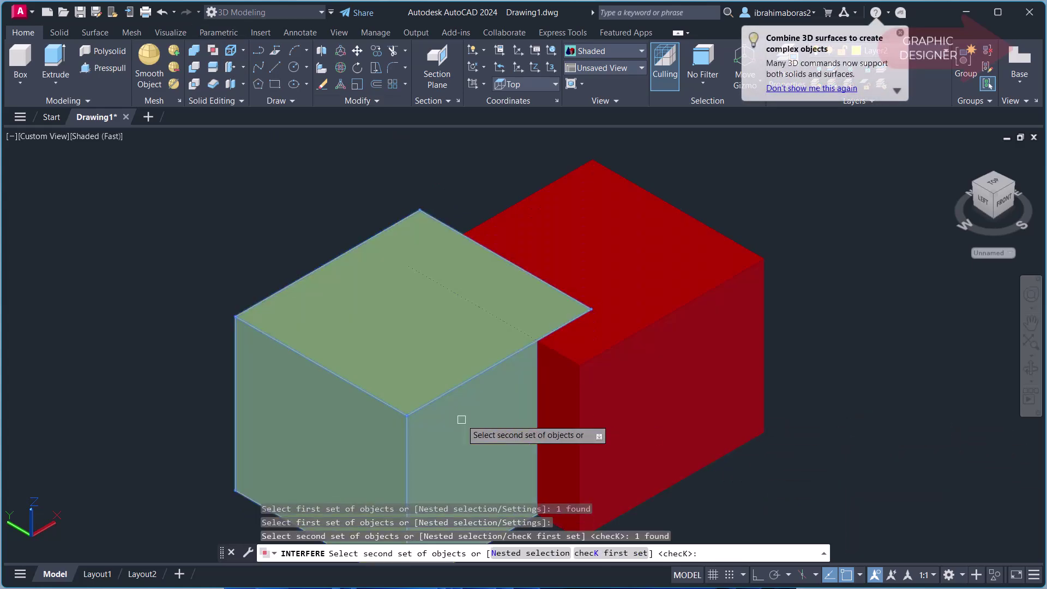
{"action": "right_click", "coordinate": [827, 442]}
{"action": "left_click", "coordinate": [839, 451]}
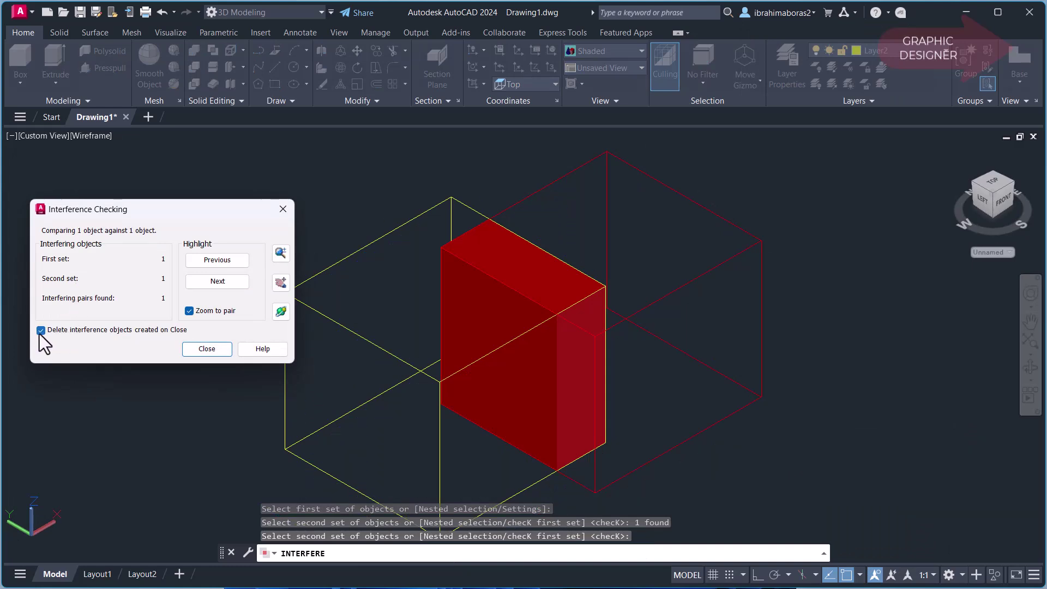
{"action": "left_click", "coordinate": [206, 349]}
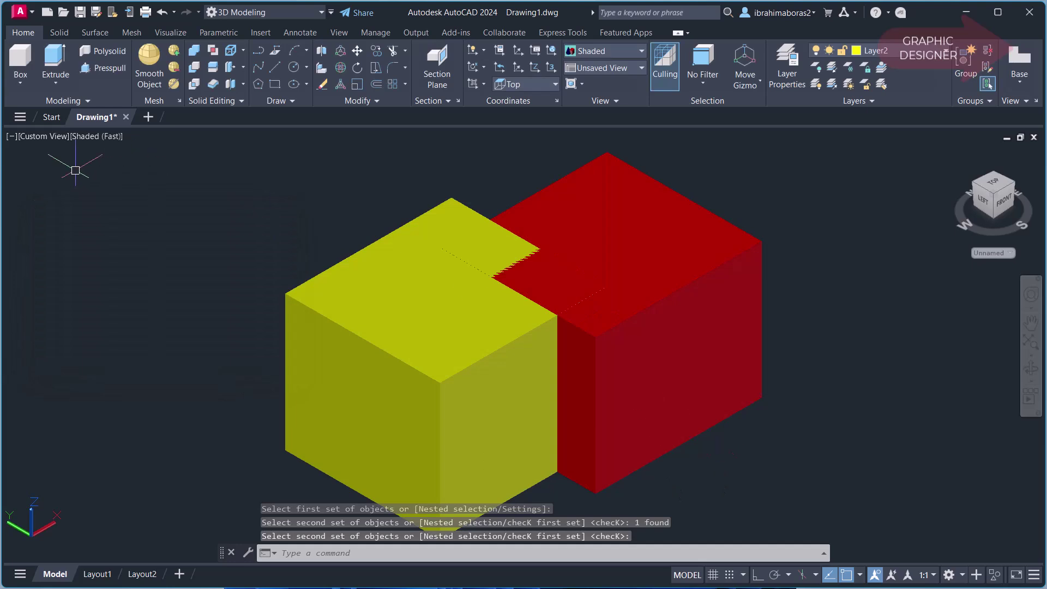
{"action": "left_click", "coordinate": [92, 136]}
Show 2D Wireframe and move the red box up-right, clear of the yellow box.
{"action": "left_click", "coordinate": [130, 170]}
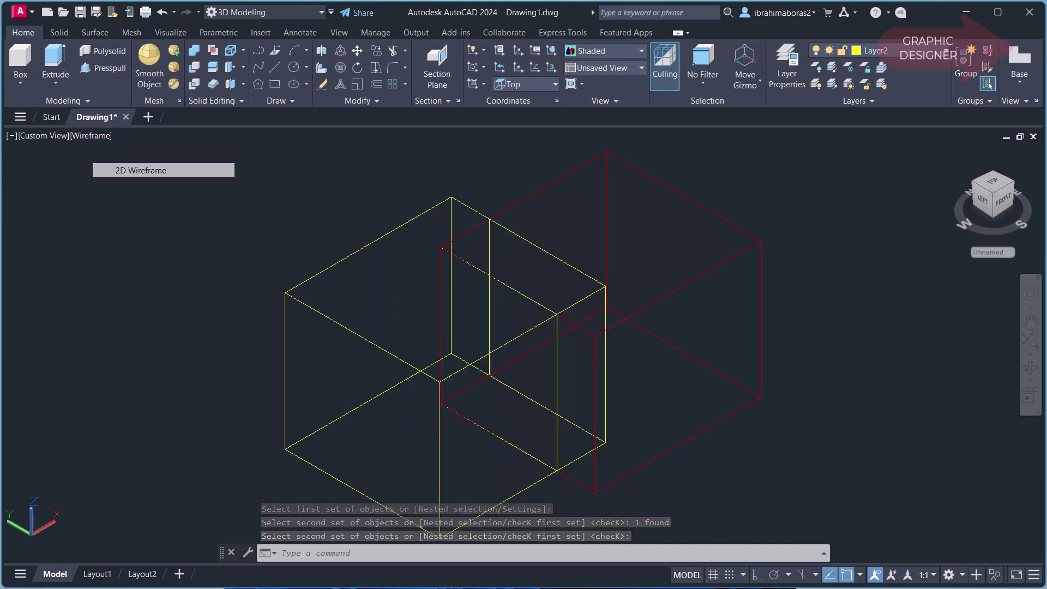
{"action": "type", "text": "m"}
{"action": "key", "text": "Return"}
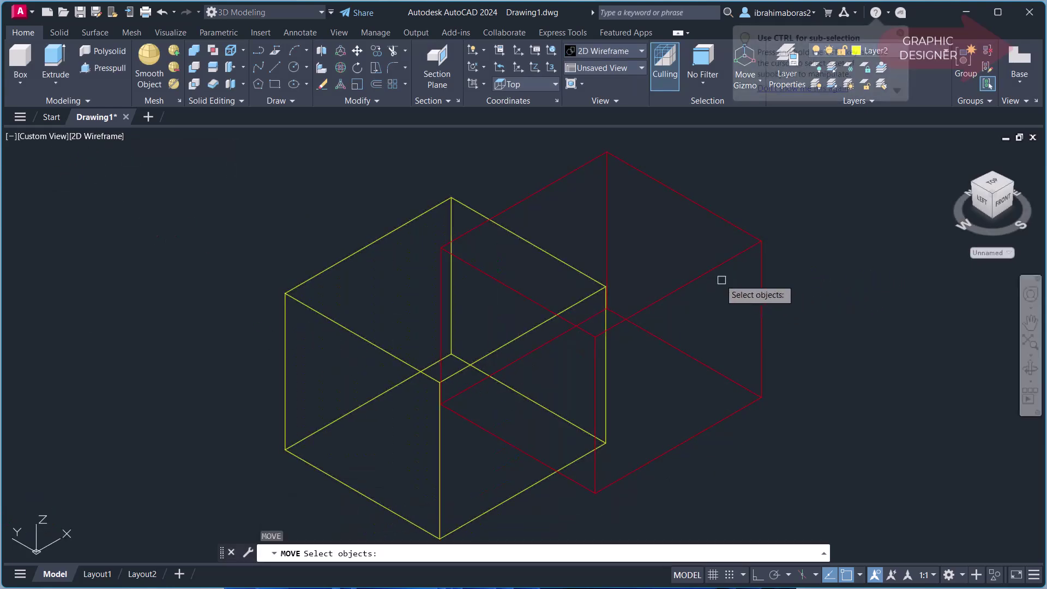
{"action": "left_click", "coordinate": [702, 275]}
{"action": "key", "text": "Return"}
{"action": "left_click", "coordinate": [861, 334]}
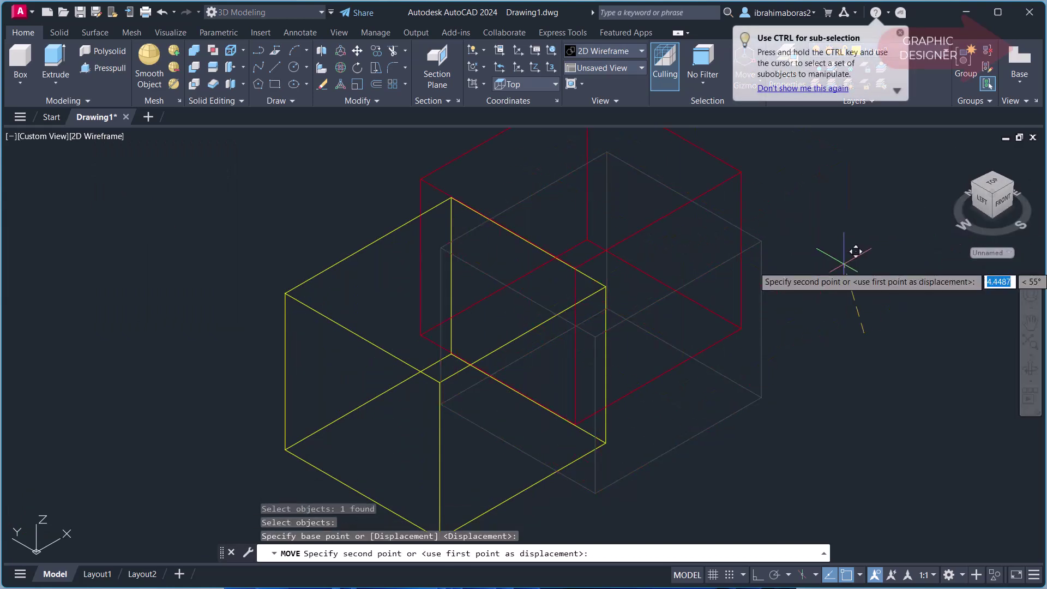
{"action": "middle_click_drag", "start_coordinate": [930, 227], "coordinate": [845, 269]}
{"action": "left_click", "coordinate": [846, 267]}
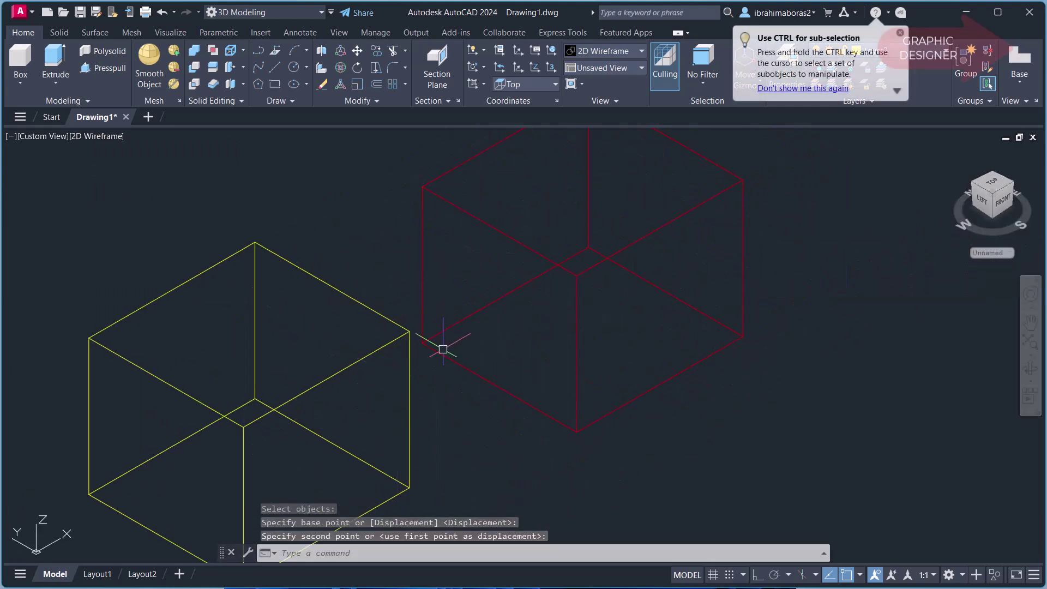
Zoom out and recentre the view on all the solids.
{"action": "scroll", "coordinate": [708, 385], "scroll_direction": "down", "scroll_amount": 2}
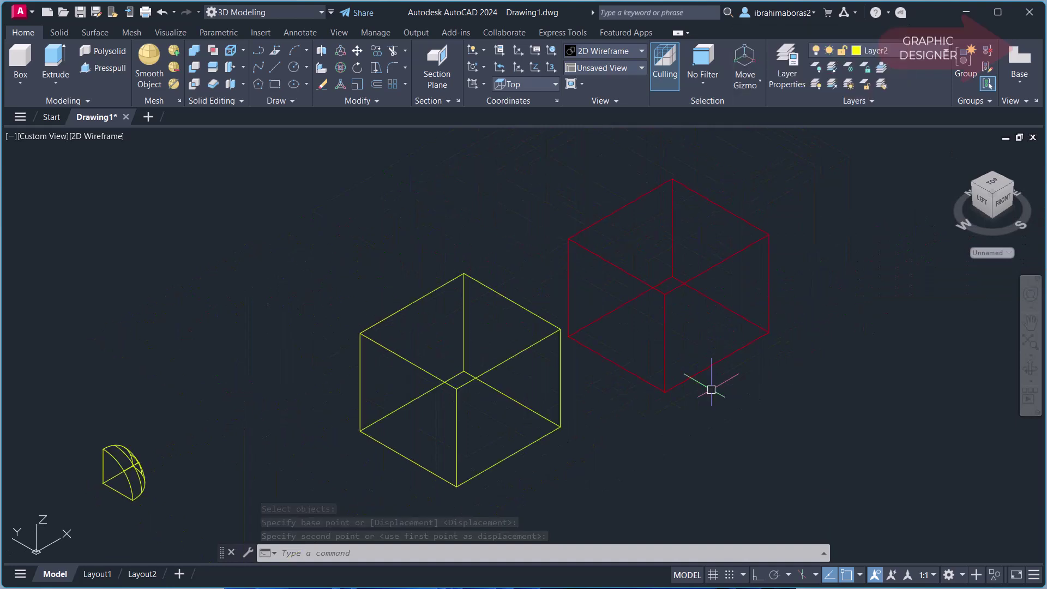
{"action": "scroll", "coordinate": [708, 391], "scroll_direction": "down", "scroll_amount": 3}
{"action": "mouse_move", "coordinate": [608, 400]}
{"action": "middle_mouse_down"}
{"action": "mouse_move", "coordinate": [638, 408]}
{"action": "mouse_move", "coordinate": [668, 352]}
{"action": "middle_mouse_up"}
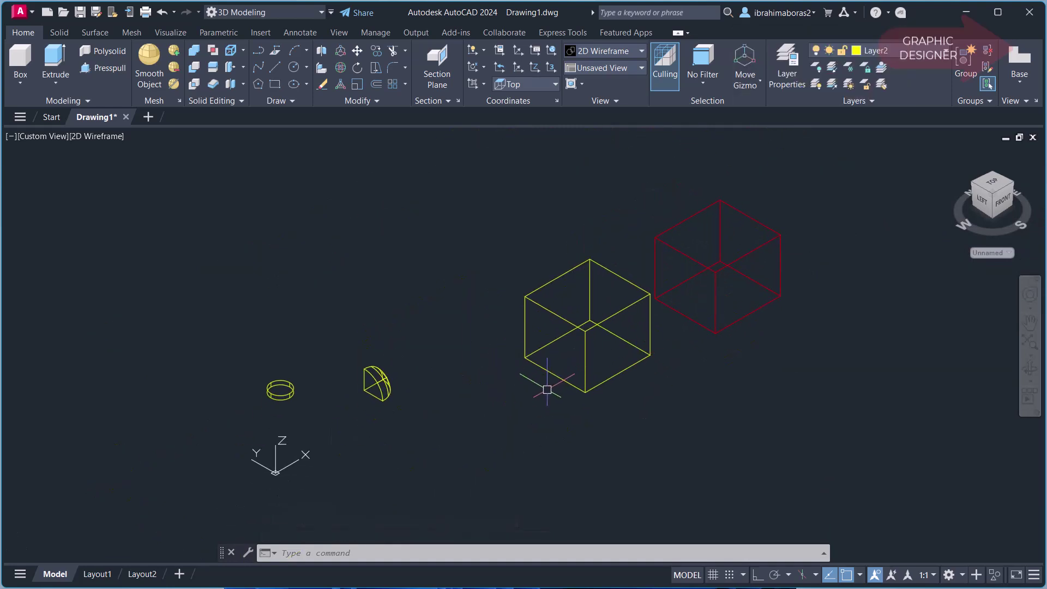
{"action": "scroll", "coordinate": [543, 391], "scroll_direction": "up", "scroll_amount": 2}
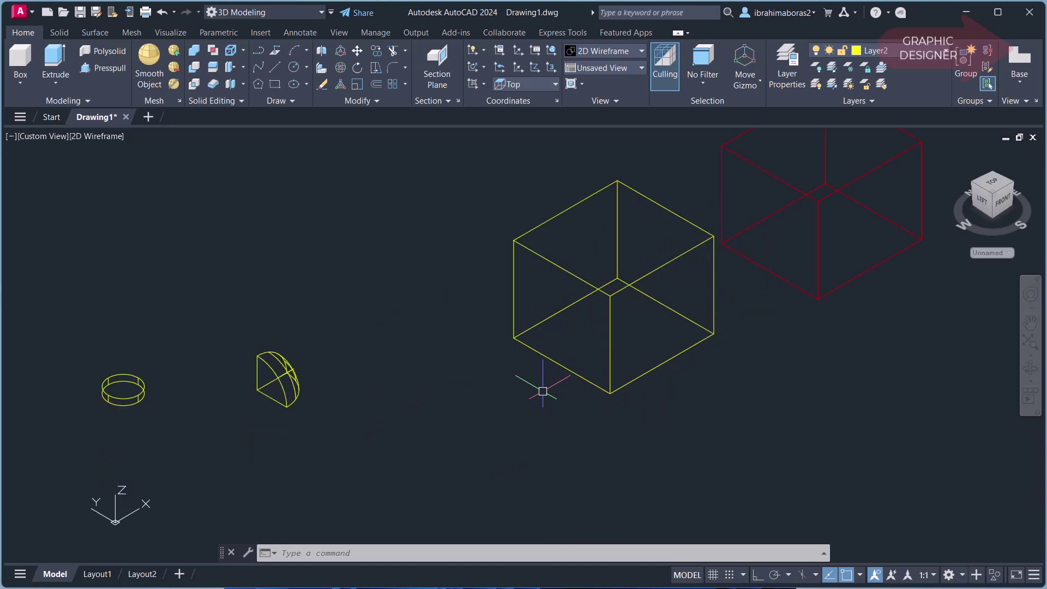